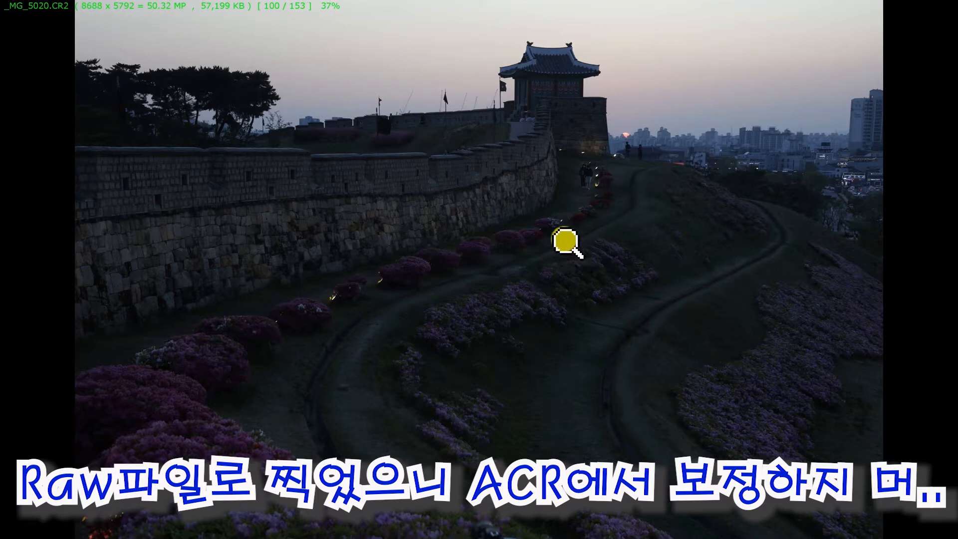
# Step: Open the raw photo _MG_5020.CR2 from the image viewer in Photoshop for Camera Raw editing
pyautogui.rightClick(499, 208)
pyautogui.moveTo(549, 277)
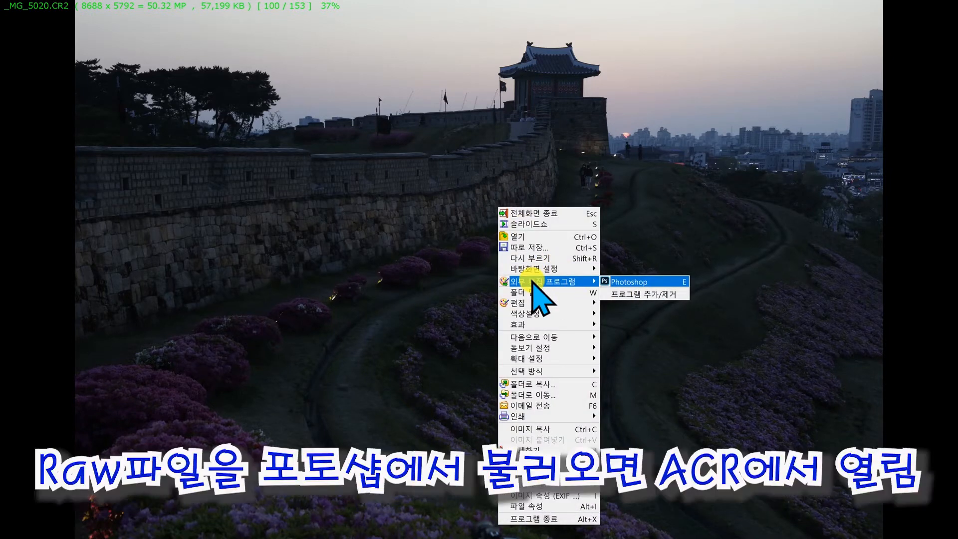
pyautogui.click(647, 283)
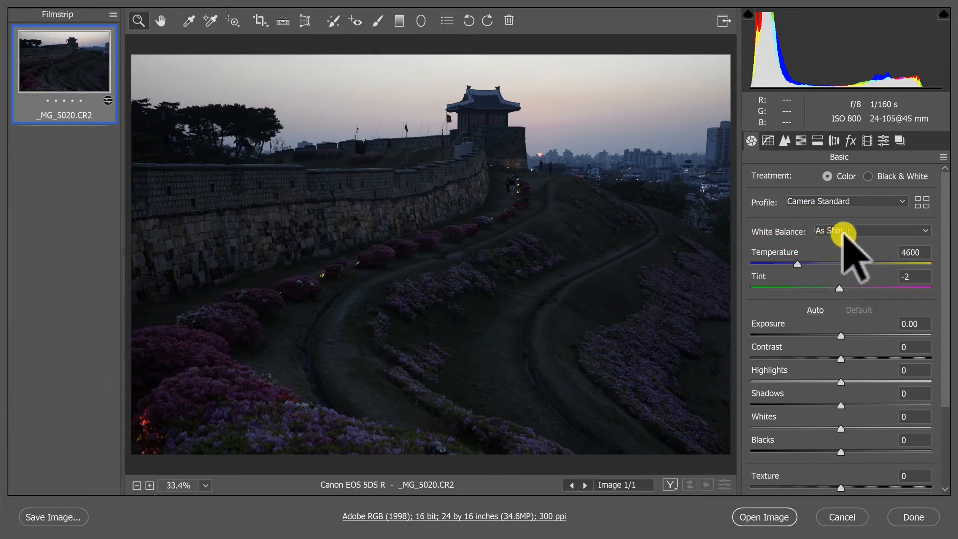
# Step: Try the Auto, Daylight, Cloudy and Shade white balance presets one after another on the photo
pyautogui.click(870, 231)
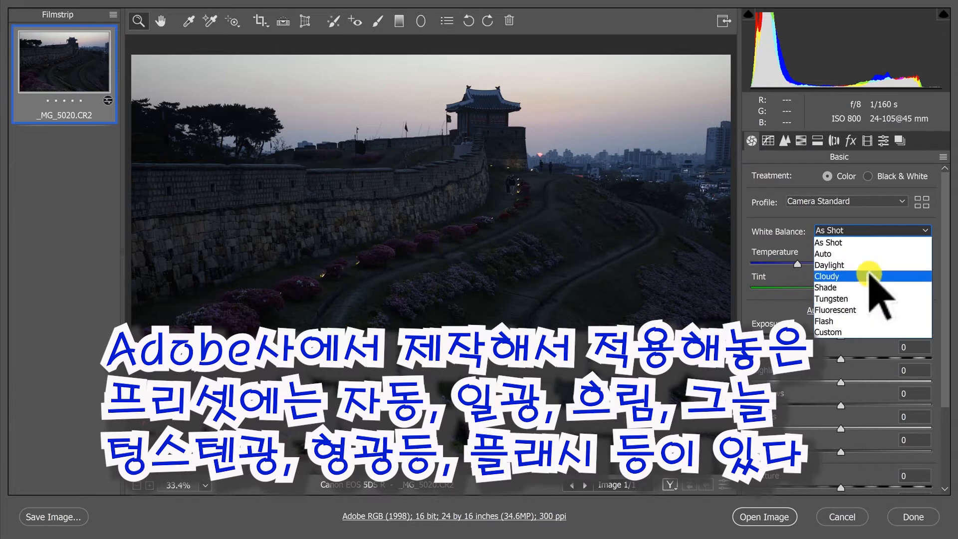
pyautogui.click(843, 254)
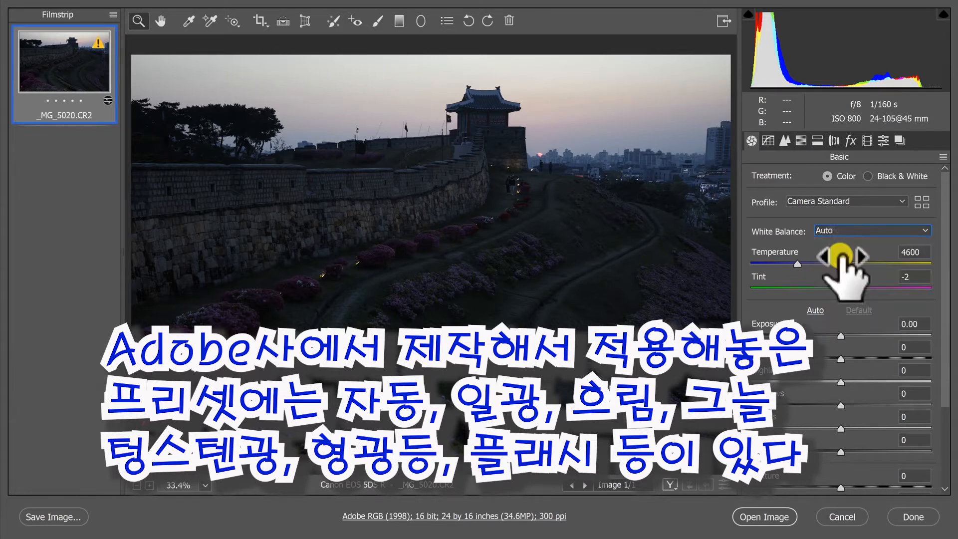
pyautogui.click(851, 232)
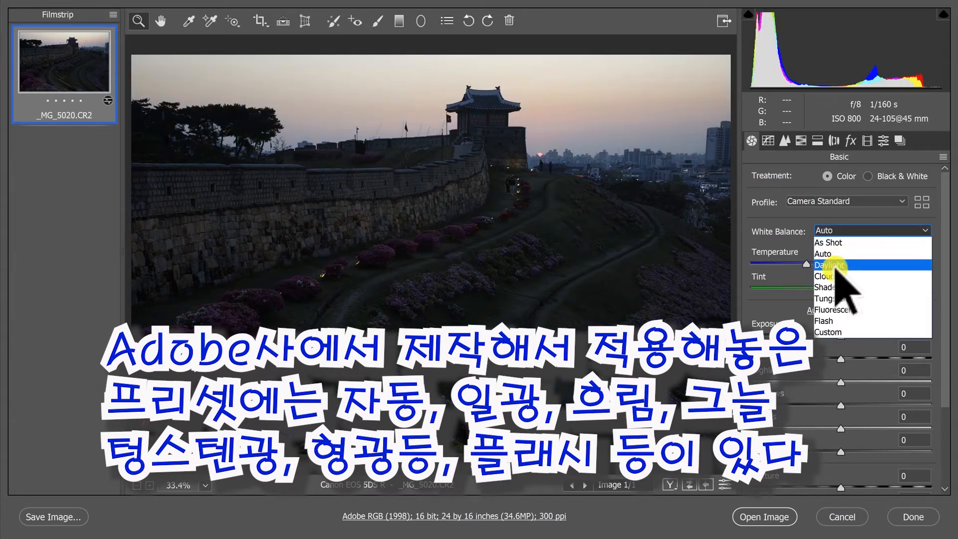
pyautogui.click(835, 265)
pyautogui.click(832, 230)
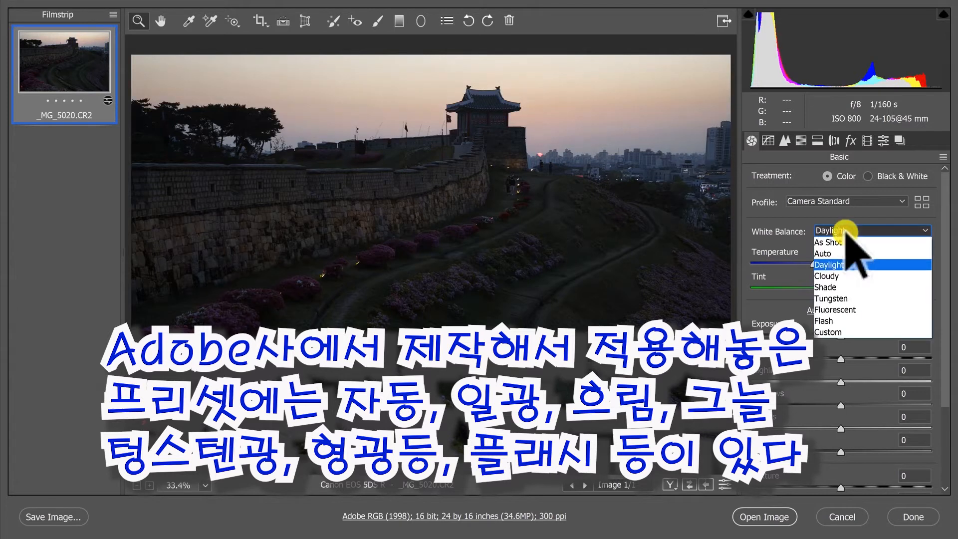
pyautogui.click(830, 275)
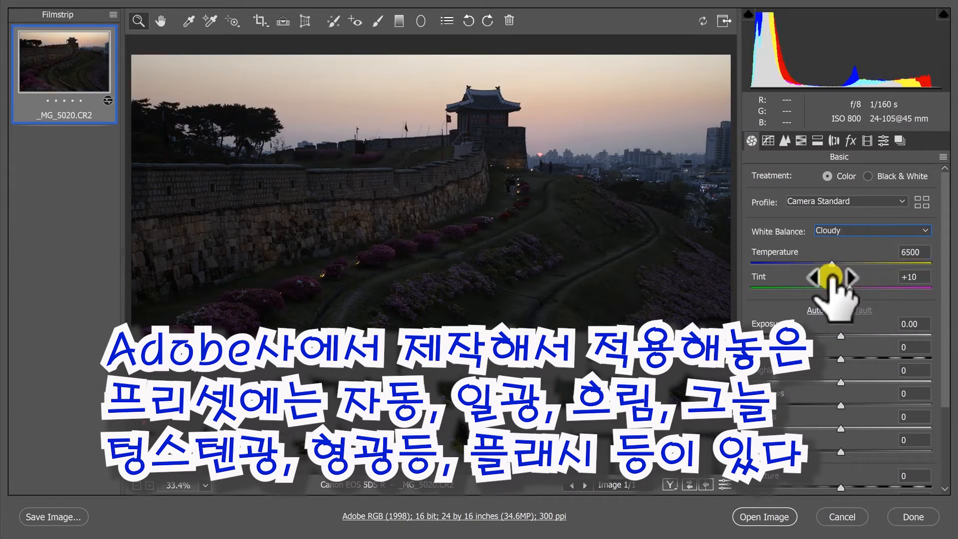
pyautogui.click(843, 231)
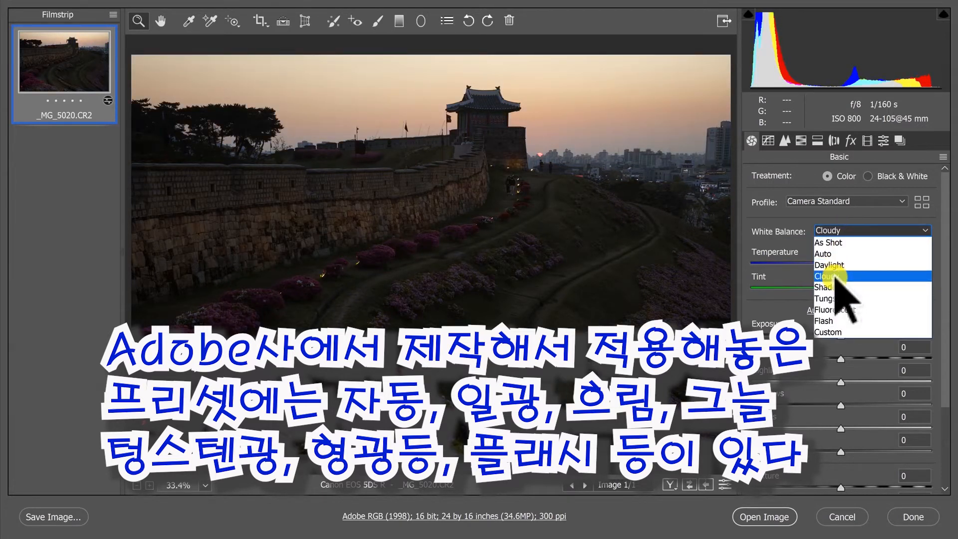
pyautogui.click(833, 289)
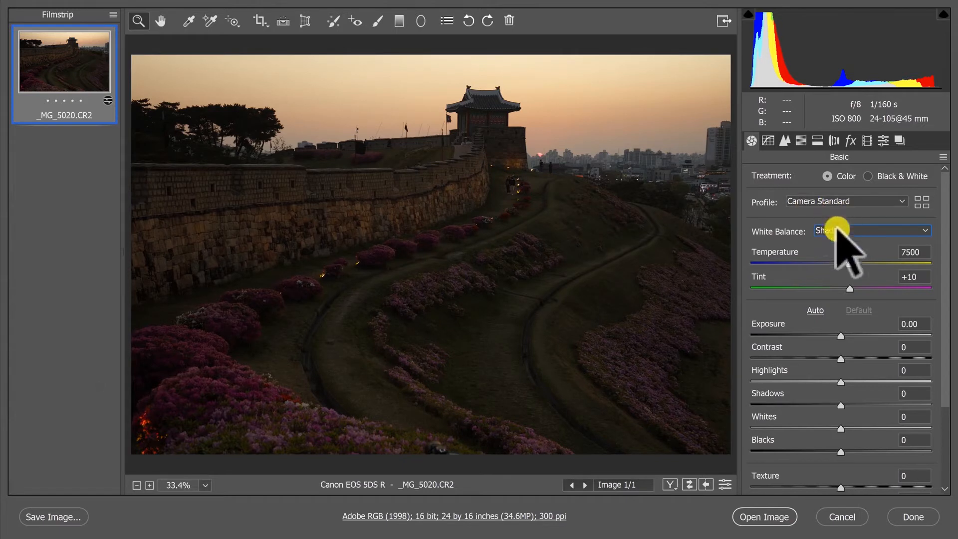
# Step: Compare the Cloudy and Shade white balance presets by switching to Cloudy and back to Shade
pyautogui.click(836, 231)
pyautogui.click(831, 277)
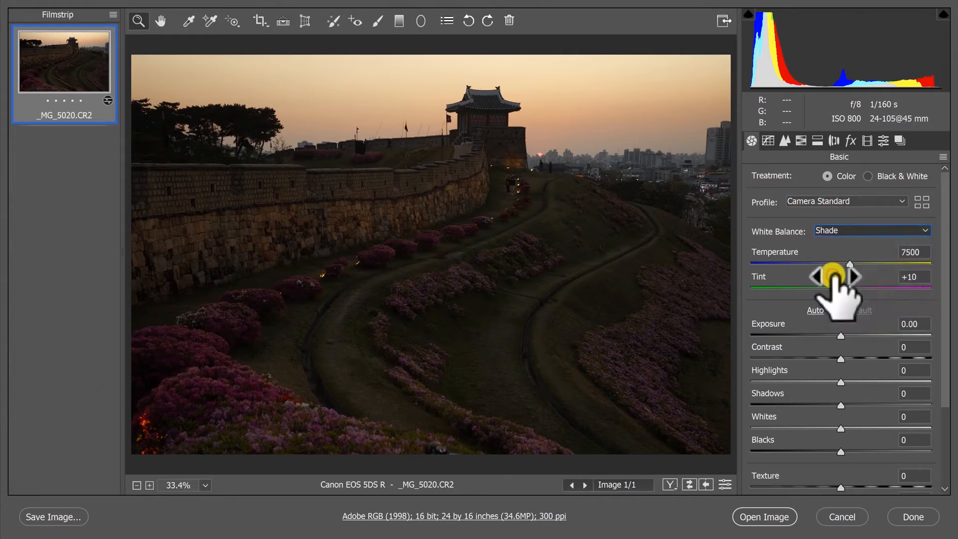
pyautogui.click(842, 230)
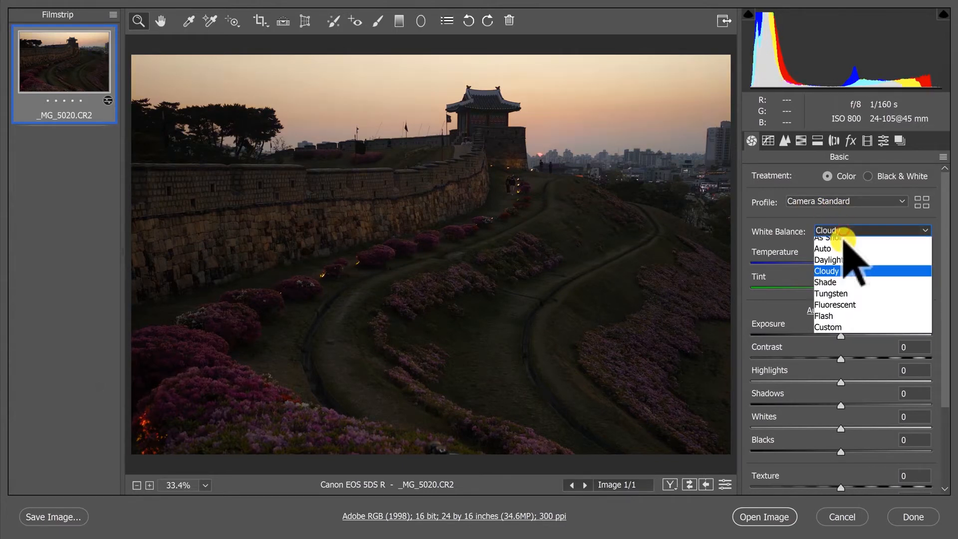
pyautogui.click(823, 291)
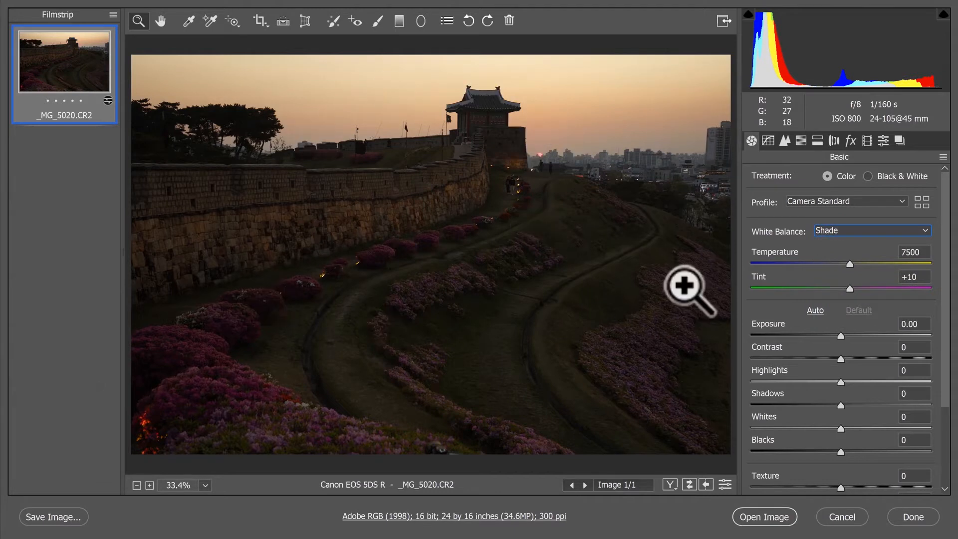
# Step: Try the Tungsten, Fluorescent and Flash white balance presets, and return the white balance to As Shot
pyautogui.click(863, 231)
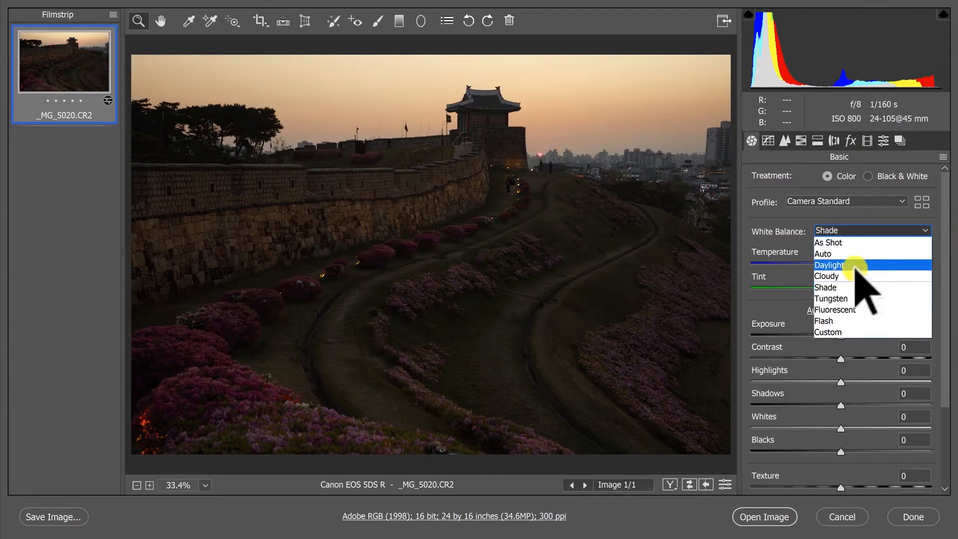
pyautogui.click(836, 303)
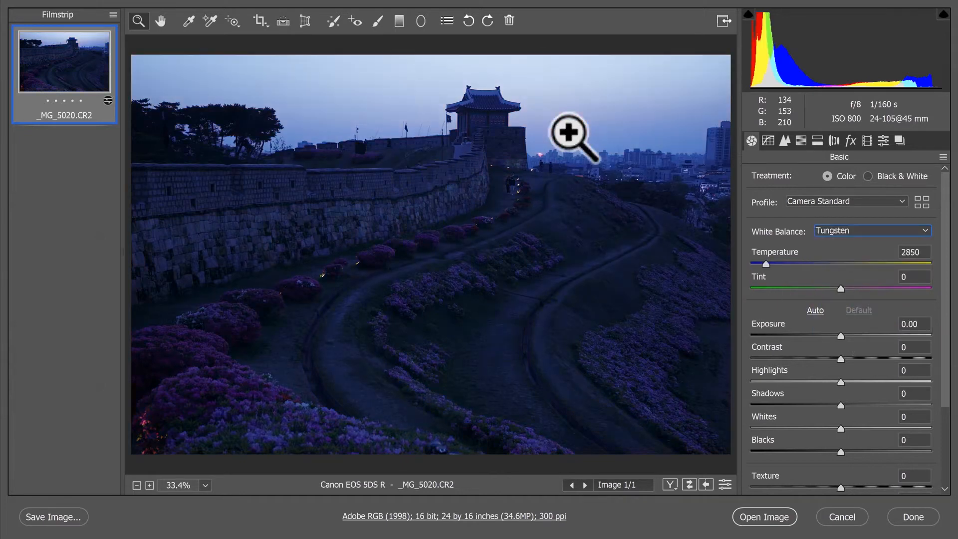
pyautogui.click(851, 230)
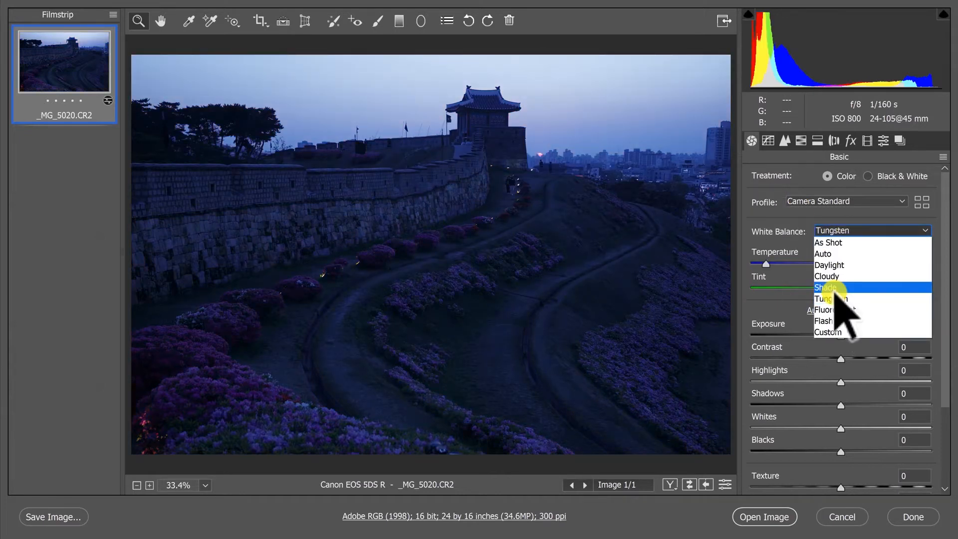
pyautogui.click(842, 310)
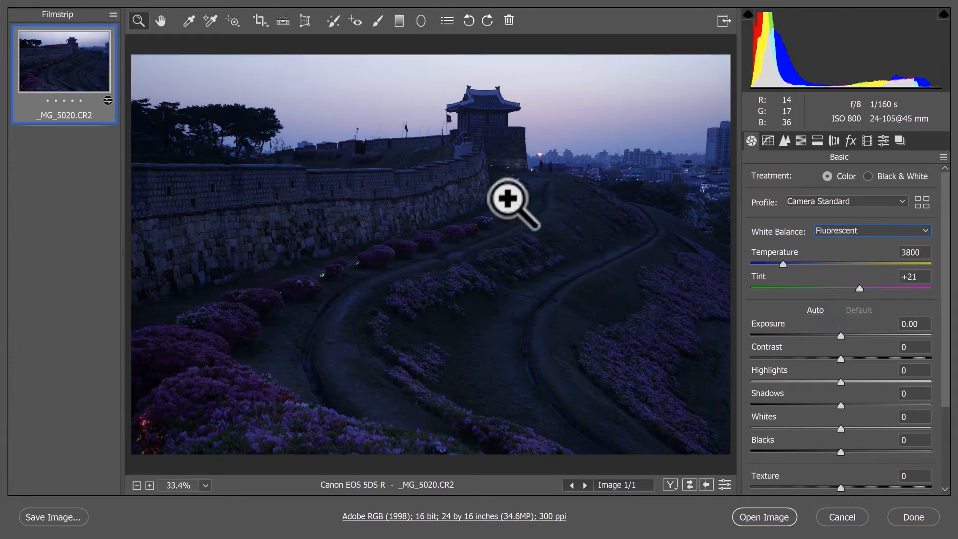
pyautogui.click(857, 232)
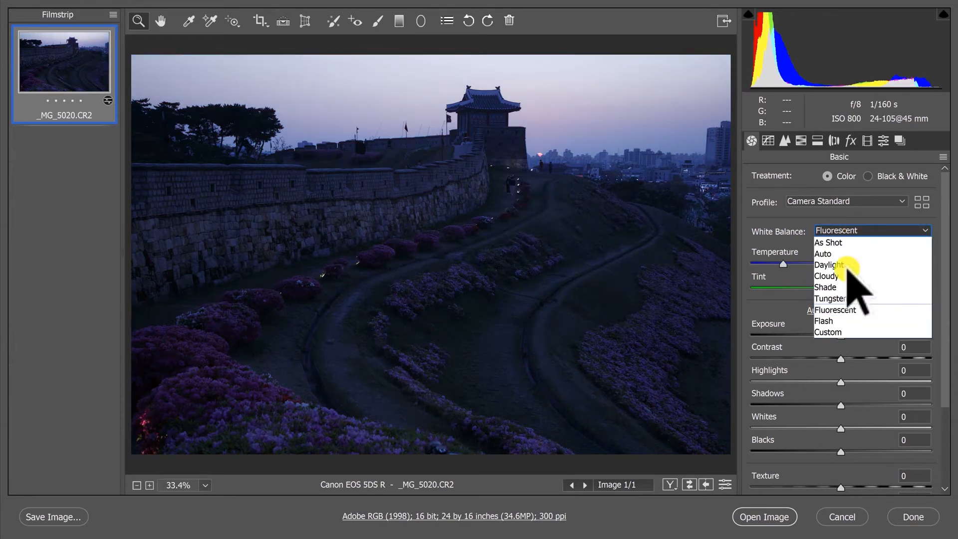
pyautogui.click(818, 322)
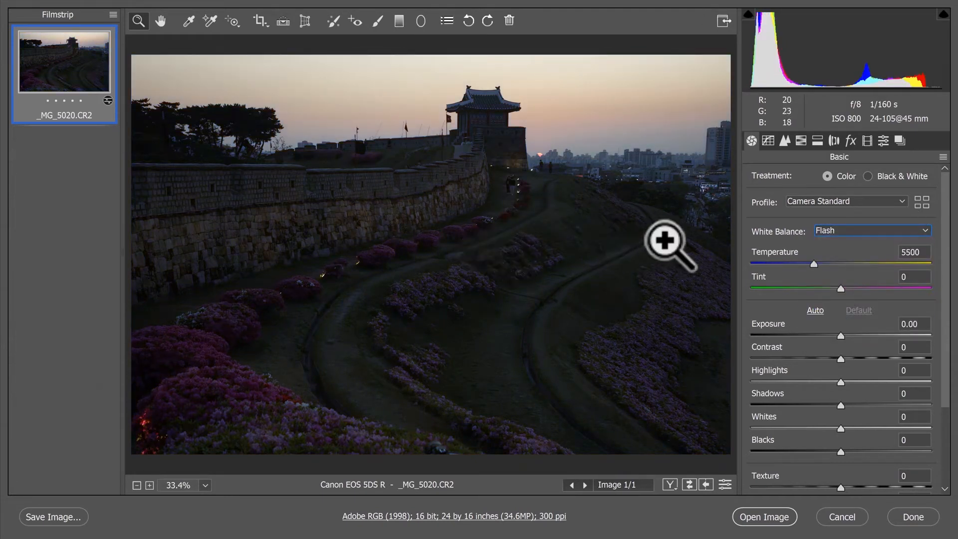
pyautogui.click(843, 232)
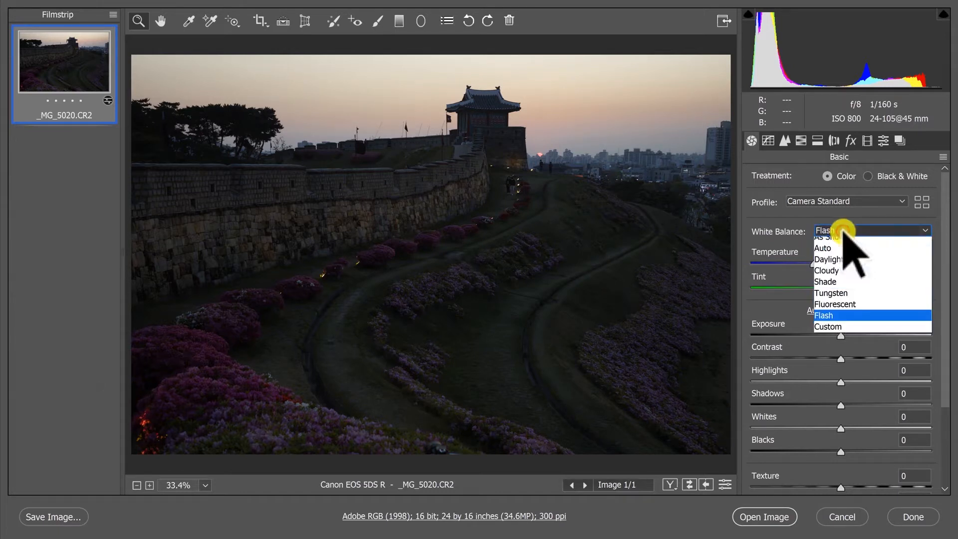
pyautogui.click(838, 243)
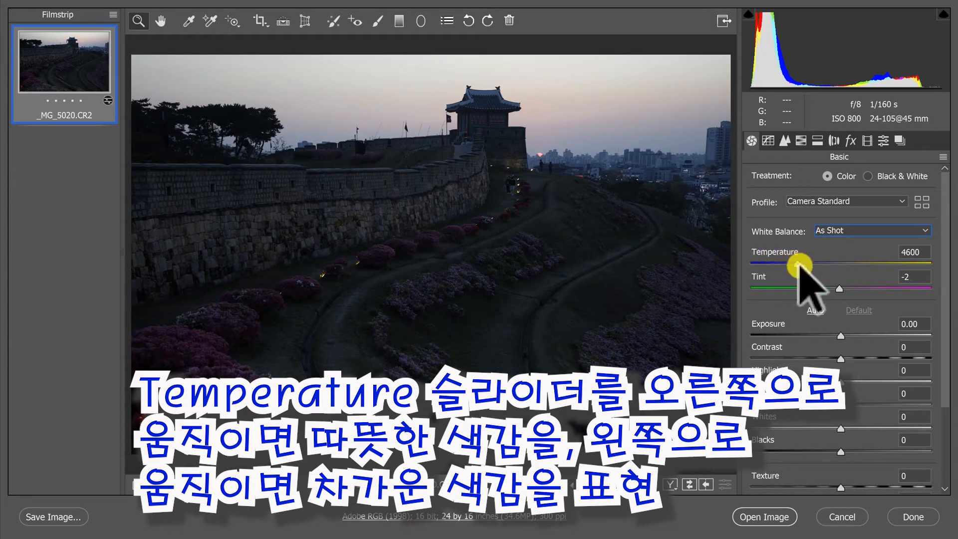
# Step: Try a warmer color Temperature of 7250, and reset the white balance to As Shot
pyautogui.moveTo(801, 263); pyautogui.dragTo(846, 264)
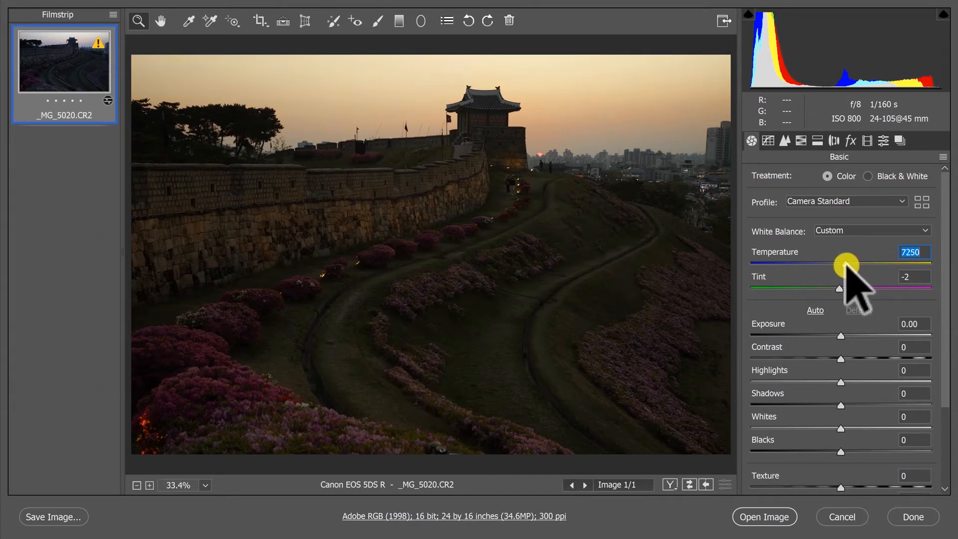
pyautogui.click(832, 231)
pyautogui.click(840, 249)
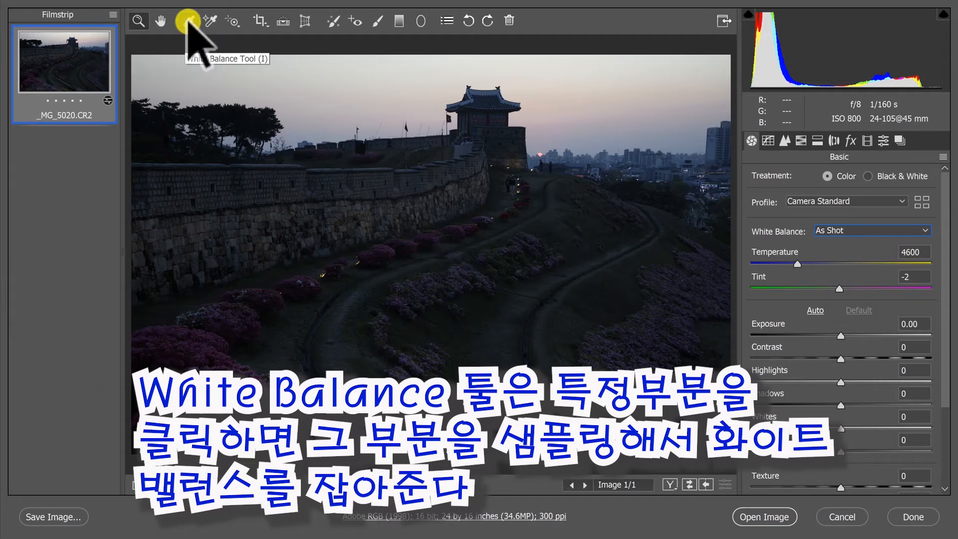
# Step: Sample white balance with the White Balance Tool on the azaleas, the flowered slope and the grass beside the path
pyautogui.click(189, 21)
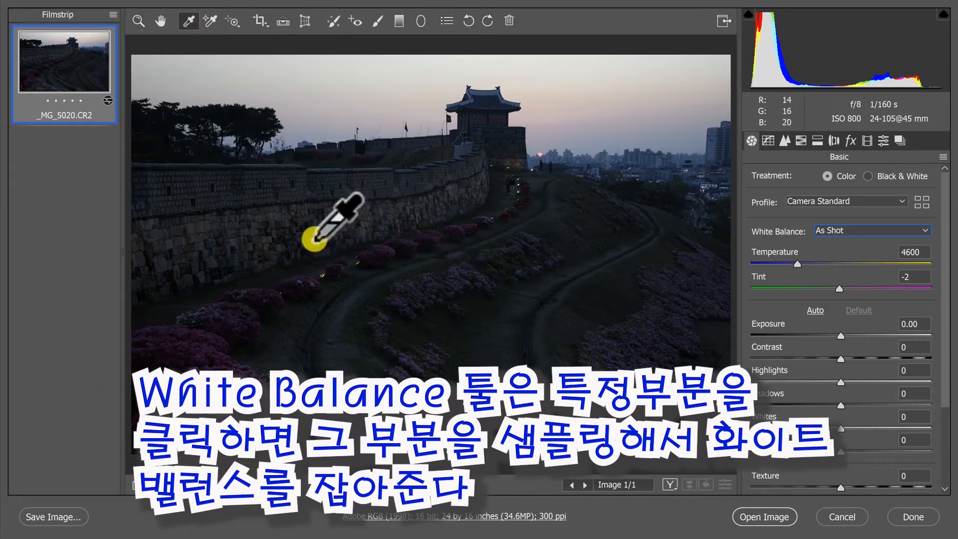
pyautogui.click(214, 336)
pyautogui.click(648, 319)
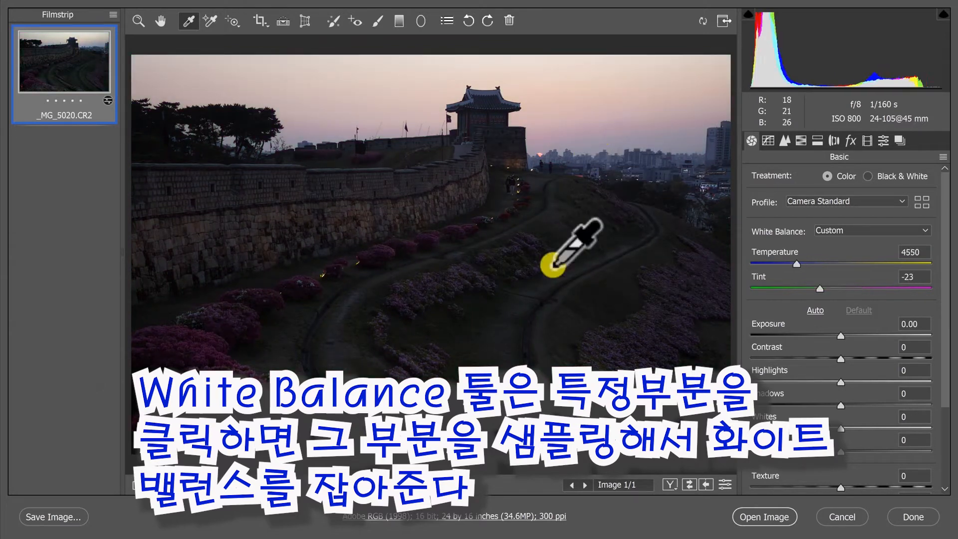
pyautogui.click(570, 259)
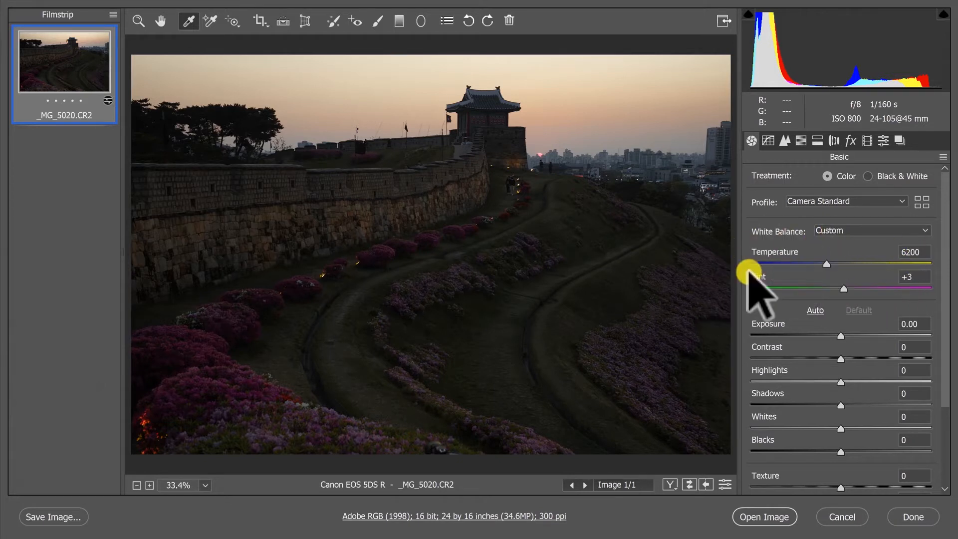
# Step: Restore the white balance to the As Shot preset
pyautogui.click(836, 231)
pyautogui.click(840, 242)
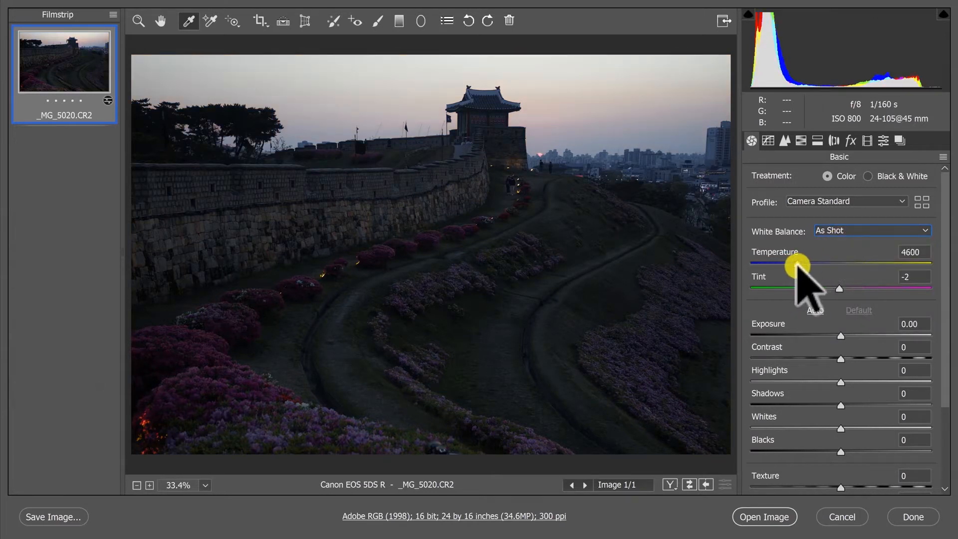
pyautogui.click(846, 231)
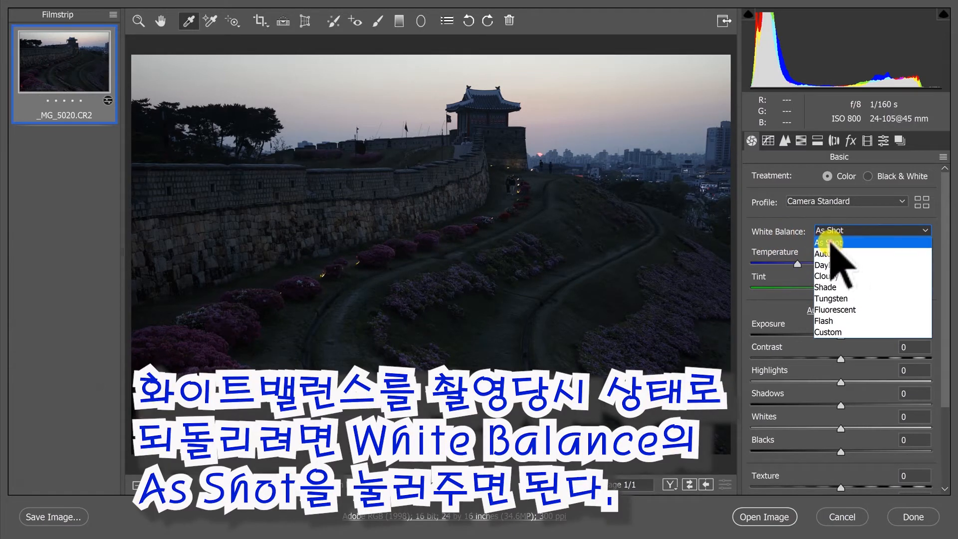
pyautogui.click(832, 242)
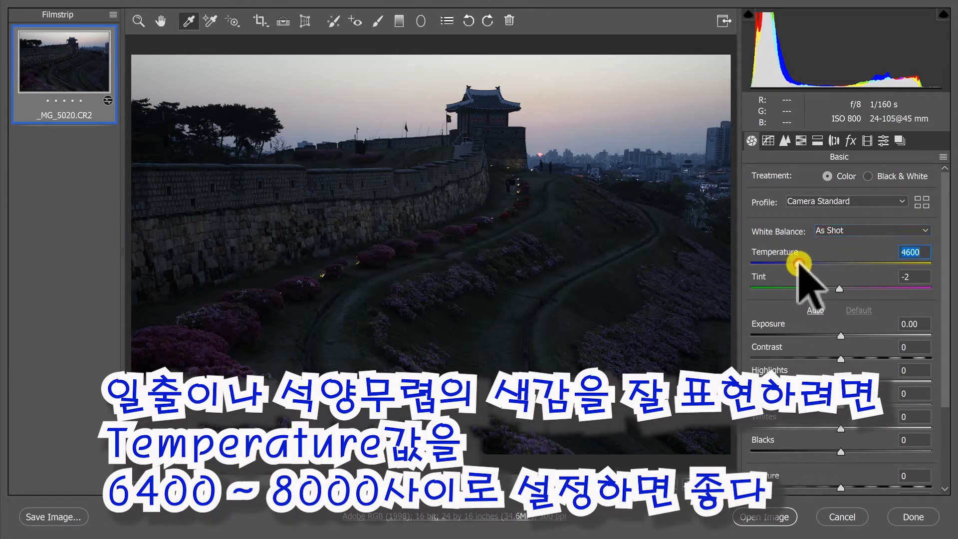
# Step: Raise the color Temperature to 6400 and slightly beyond for a warmer sunset tone
pyautogui.moveTo(798, 263); pyautogui.dragTo(809, 263)
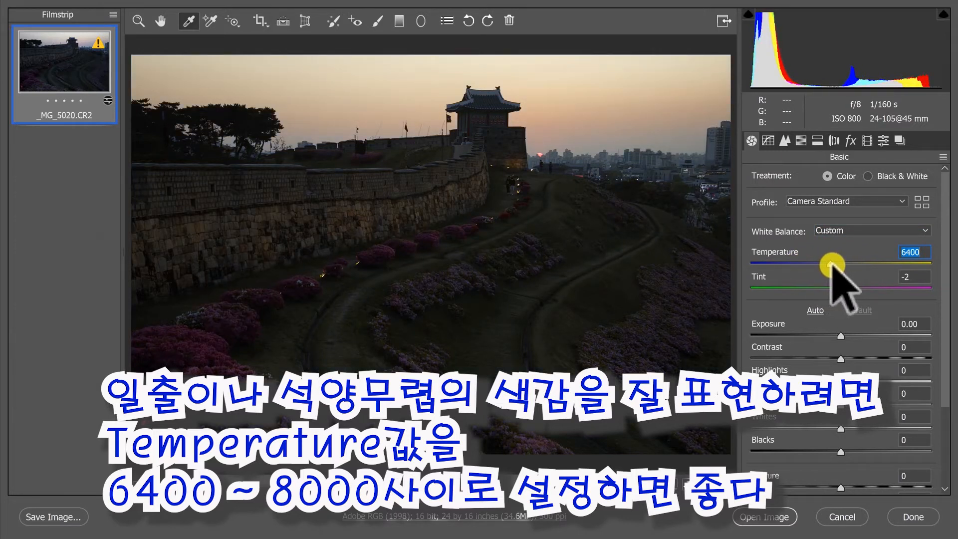
pyautogui.moveTo(837, 263); pyautogui.dragTo(843, 264)
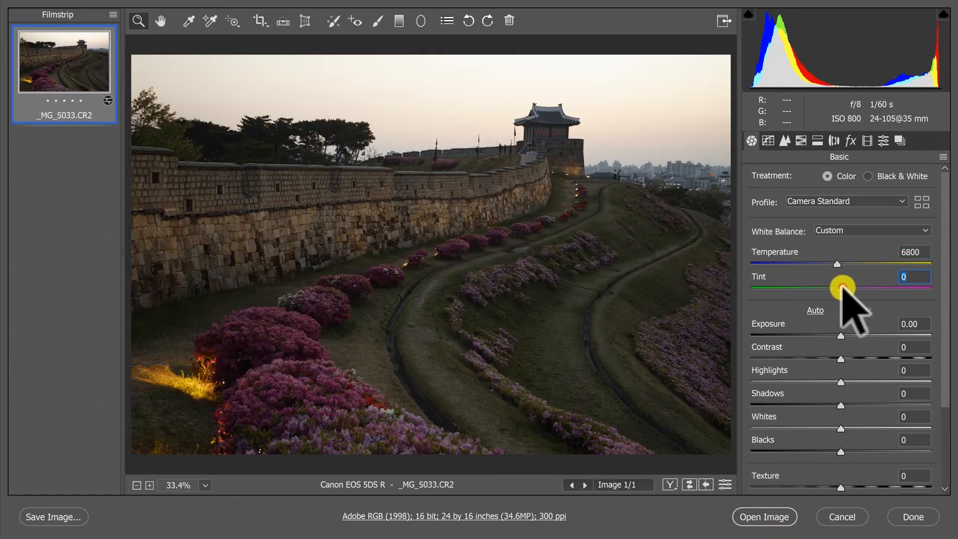
# Step: Set the Tint to +2 and the Exposure to +0.50 on the photo _MG_5033.CR2
pyautogui.moveTo(842, 288)
pyautogui.mouseDown()
pyautogui.moveTo(879, 289)
pyautogui.moveTo(798, 287)
pyautogui.moveTo(841, 289)
pyautogui.mouseUp()
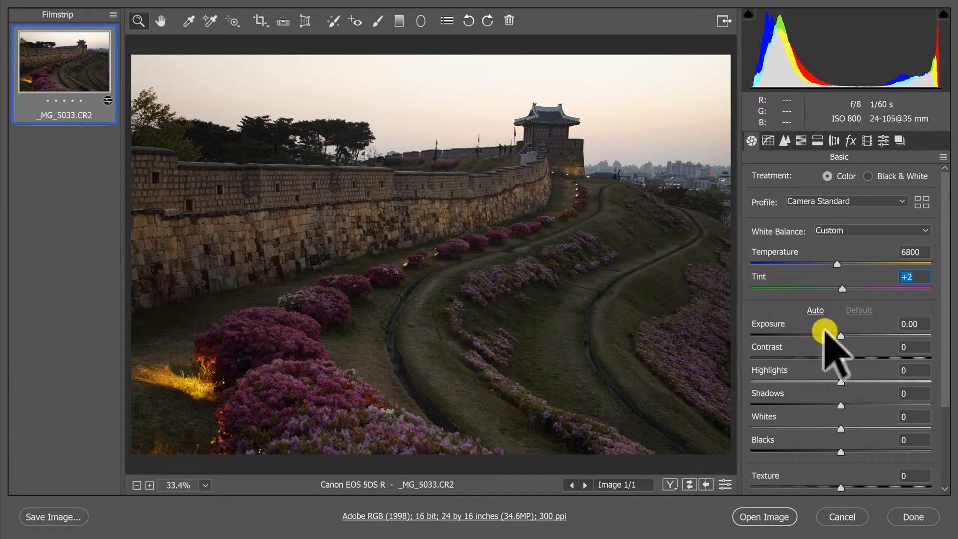
pyautogui.click(842, 336)
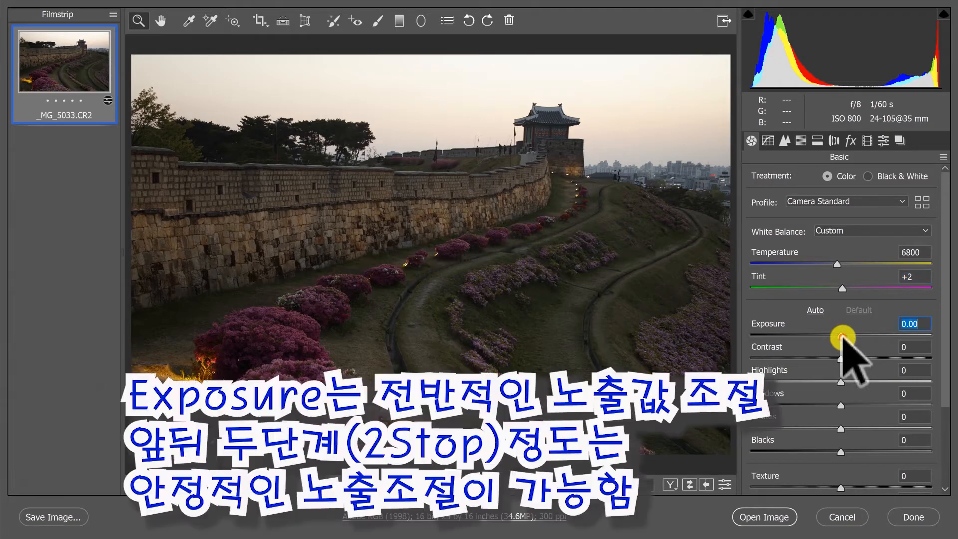
pyautogui.moveTo(842, 335)
pyautogui.mouseDown()
pyautogui.moveTo(872, 336)
pyautogui.moveTo(815, 336)
pyautogui.moveTo(842, 338)
pyautogui.mouseUp()
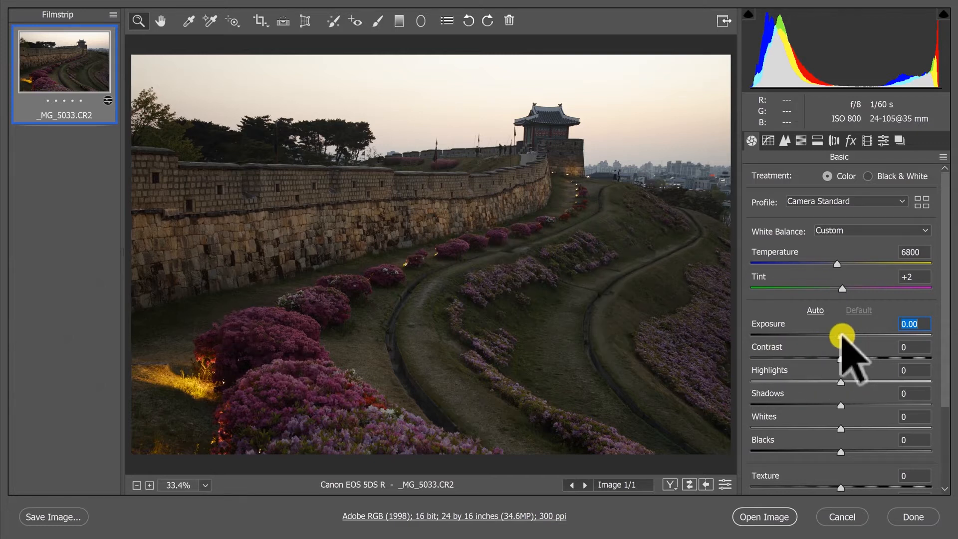
pyautogui.moveTo(839, 337); pyautogui.dragTo(850, 337)
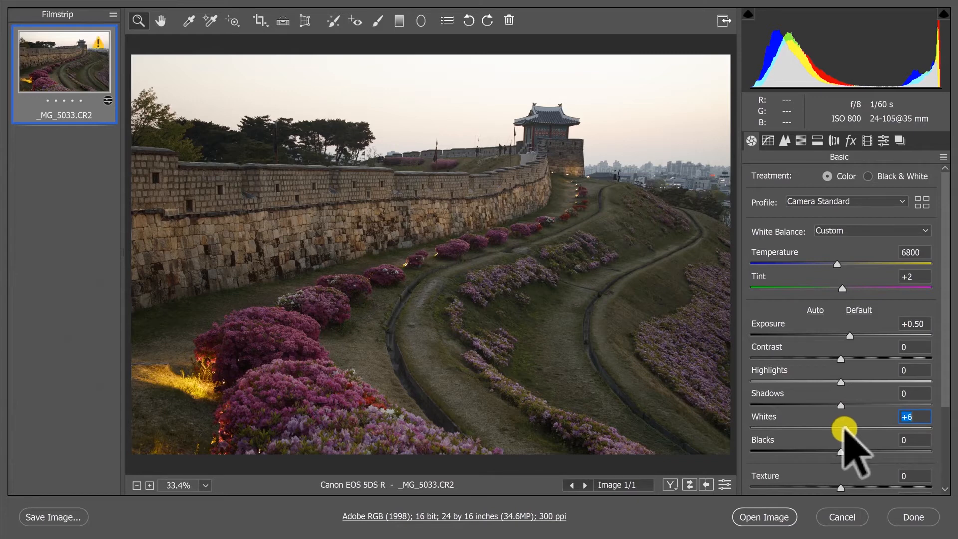
# Step: Raise the Whites to +18
pyautogui.moveTo(844, 428); pyautogui.dragTo(868, 430)
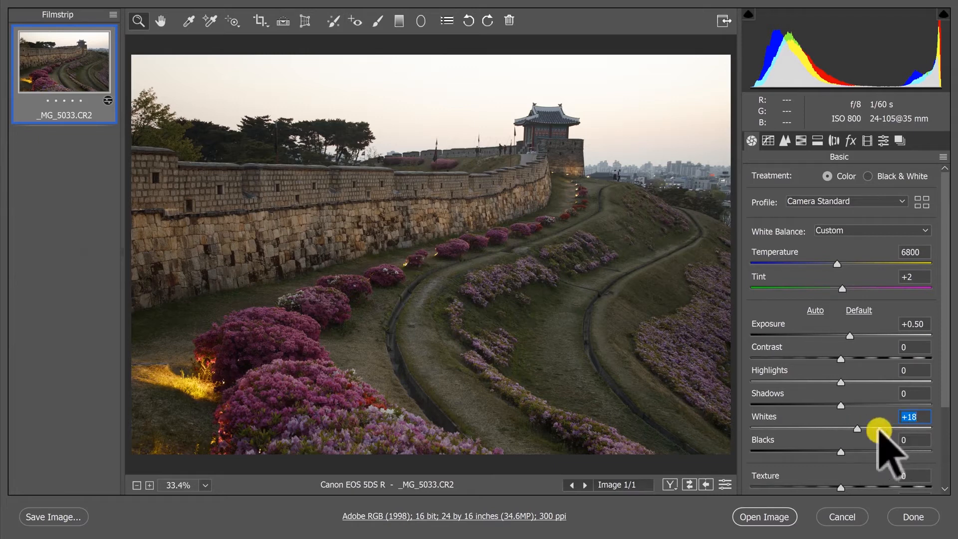
# Step: Check the Whites for clipped highlights with the clipping preview, trying lower values such as +11, and settle the slider on +18
pyautogui.press('alt')
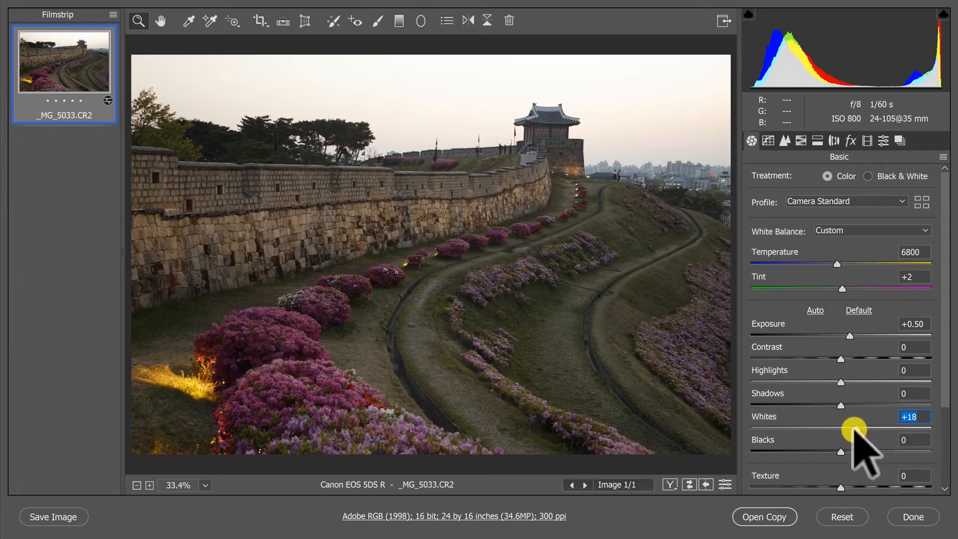
pyautogui.keyDown('alt'); pyautogui.click(857, 428); pyautogui.keyUp('alt')
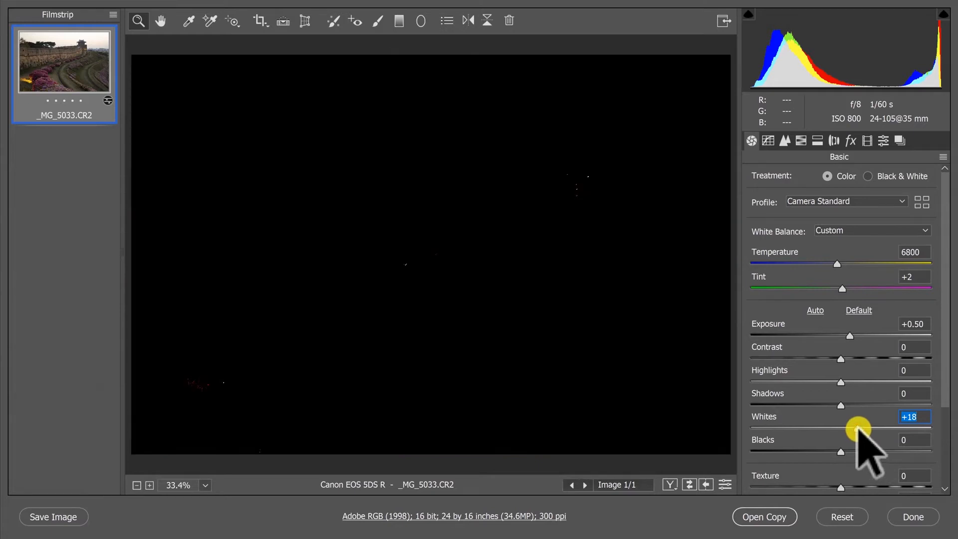
pyautogui.moveTo(857, 429); pyautogui.dragTo(835, 428)
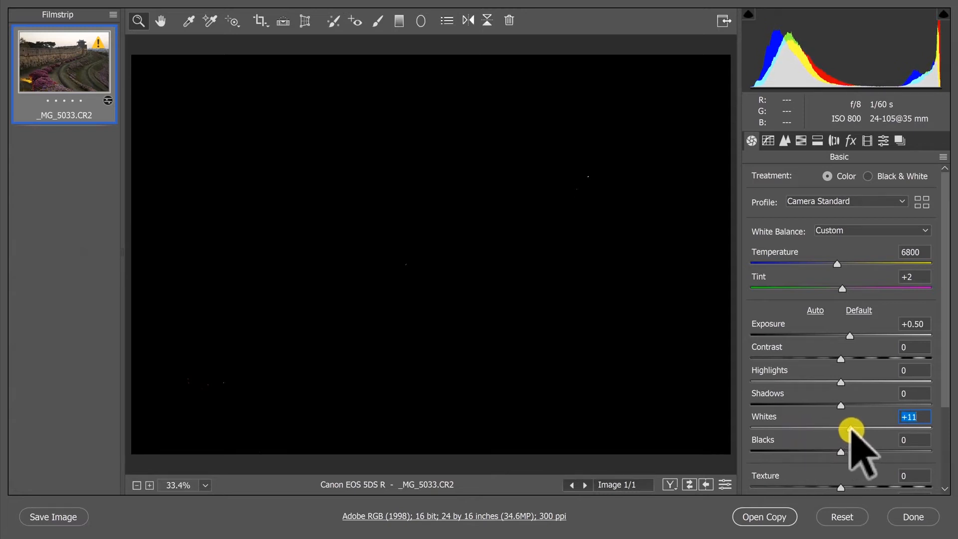
pyautogui.moveTo(854, 429); pyautogui.dragTo(858, 428)
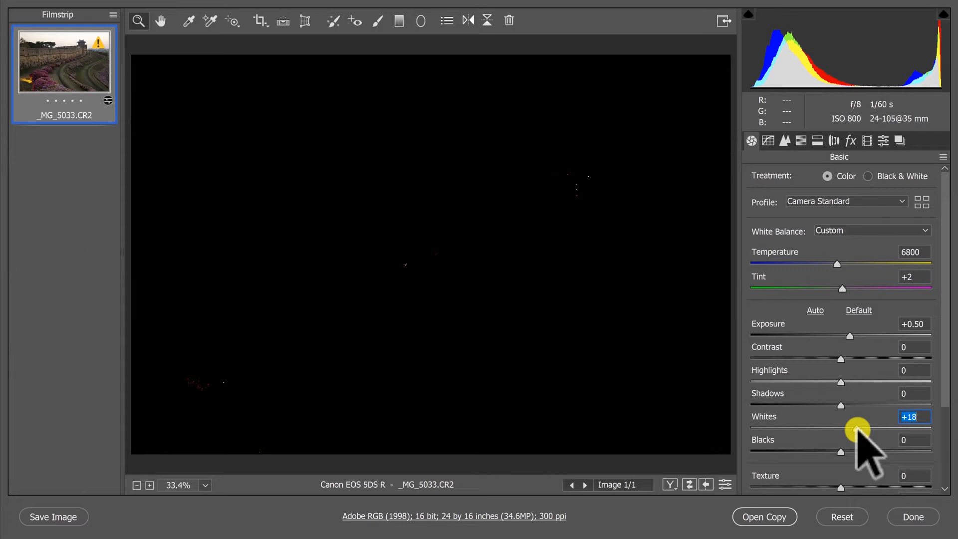
pyautogui.moveTo(856, 429); pyautogui.dragTo(856, 429)
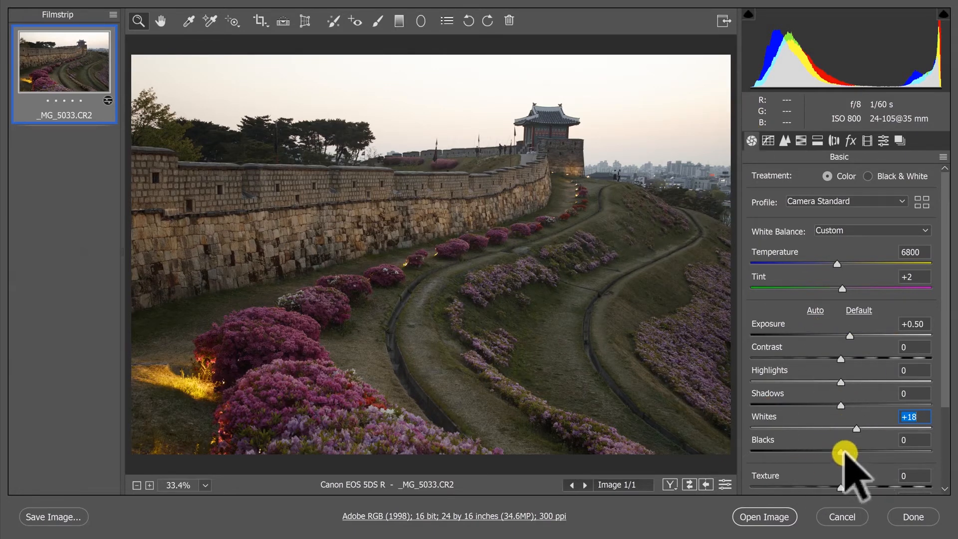
# Step: Try the Blacks at different strengths, from -58 up to +74, to compare the effect on the dark areas
pyautogui.moveTo(840, 452); pyautogui.dragTo(787, 453)
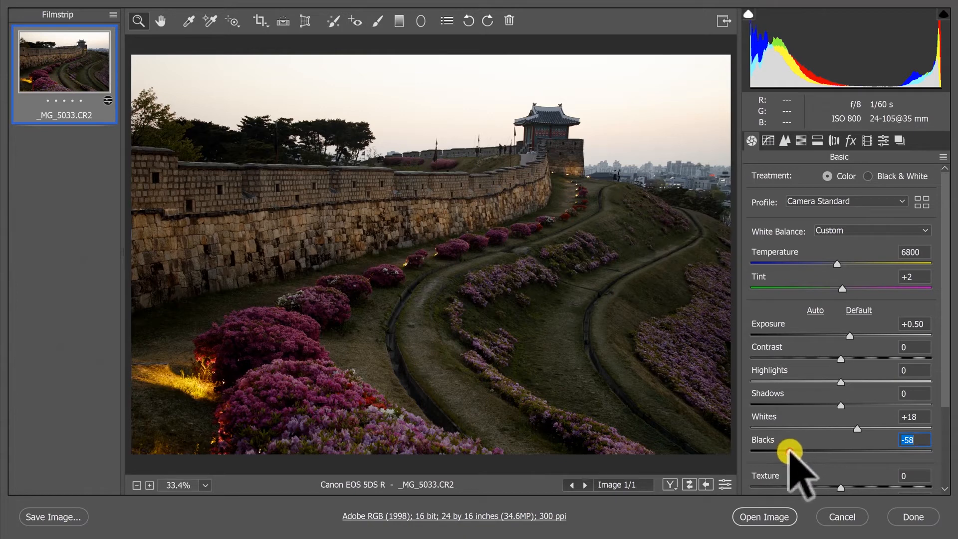
pyautogui.moveTo(790, 451); pyautogui.dragTo(796, 452)
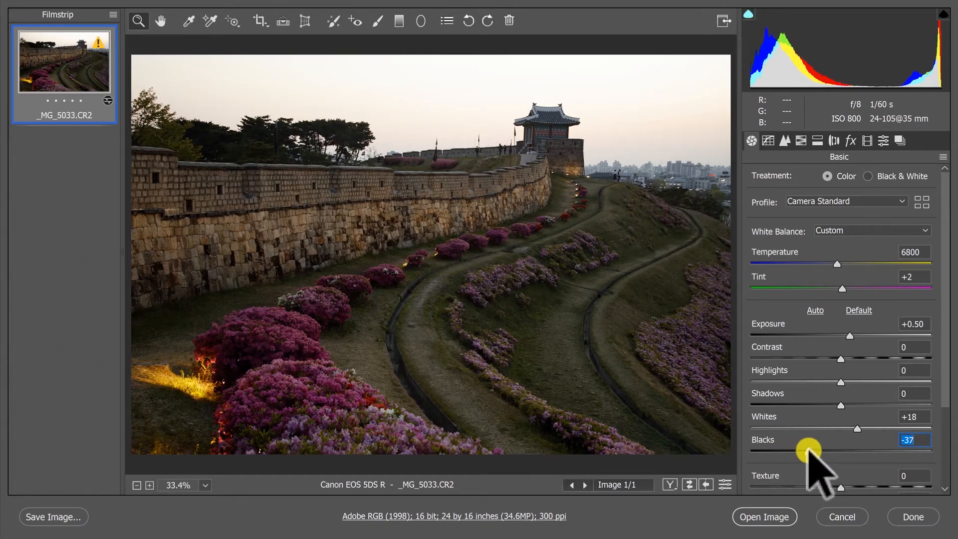
pyautogui.moveTo(808, 450); pyautogui.dragTo(826, 450)
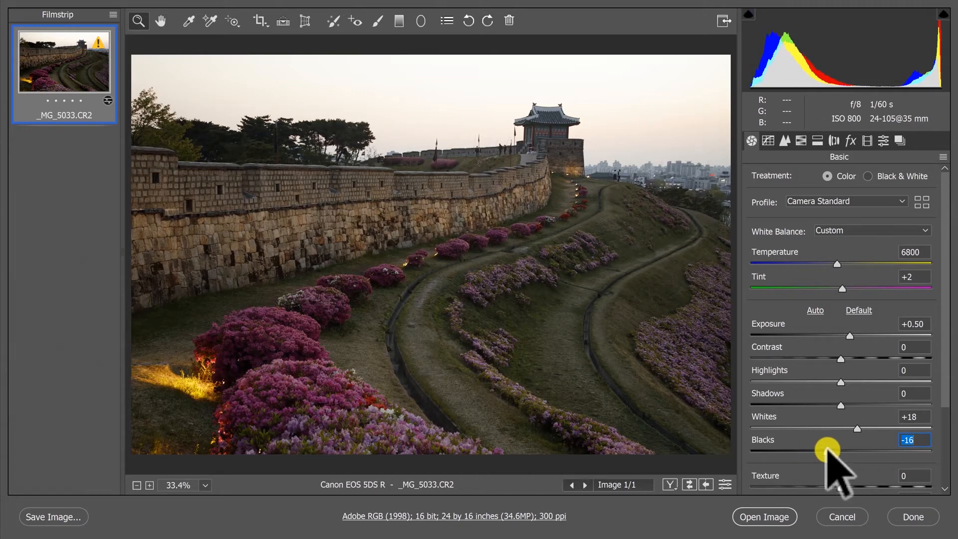
pyautogui.moveTo(826, 451); pyautogui.dragTo(907, 451)
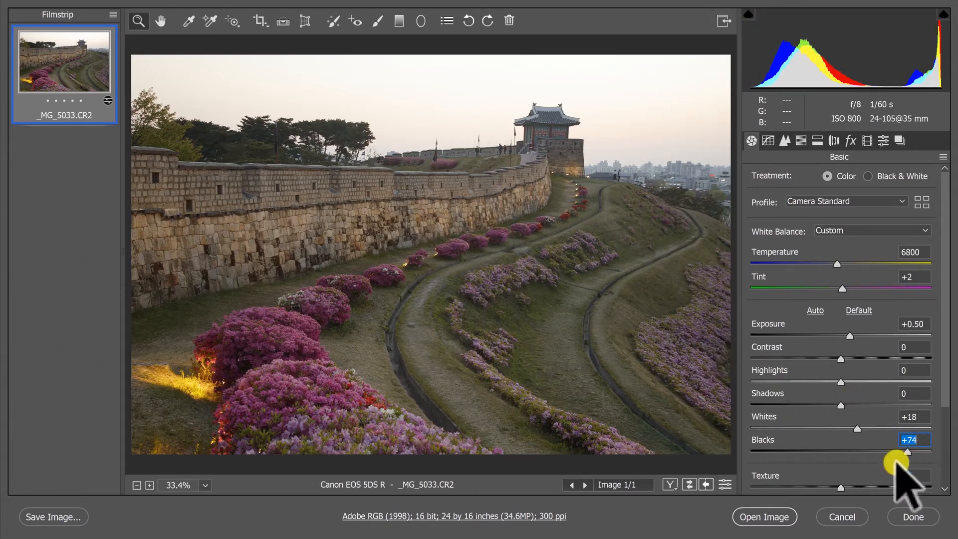
# Step: Set the Blacks to -28 while judging shadow clipping with the clipping preview, after testing the maximum of +100
pyautogui.press('alt')
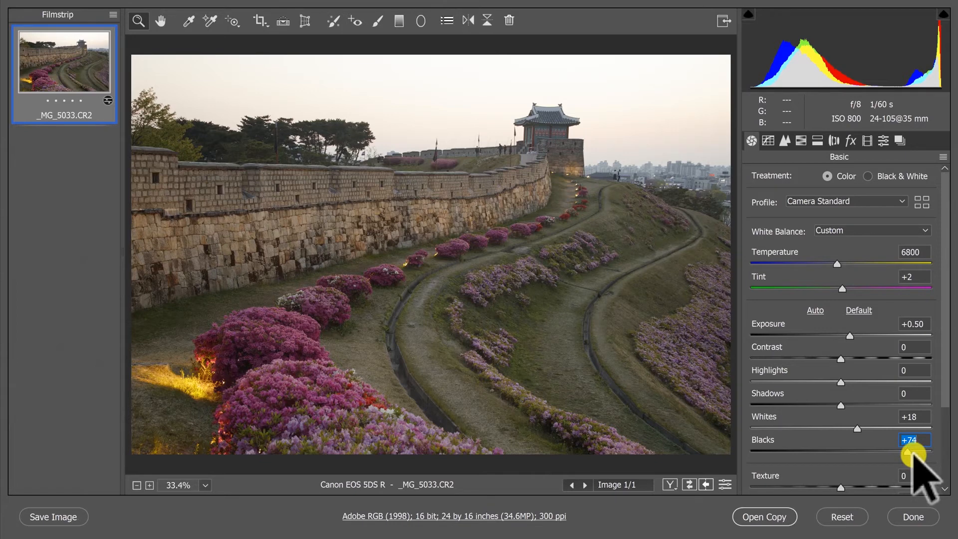
pyautogui.moveTo(909, 452); pyautogui.dragTo(934, 444)
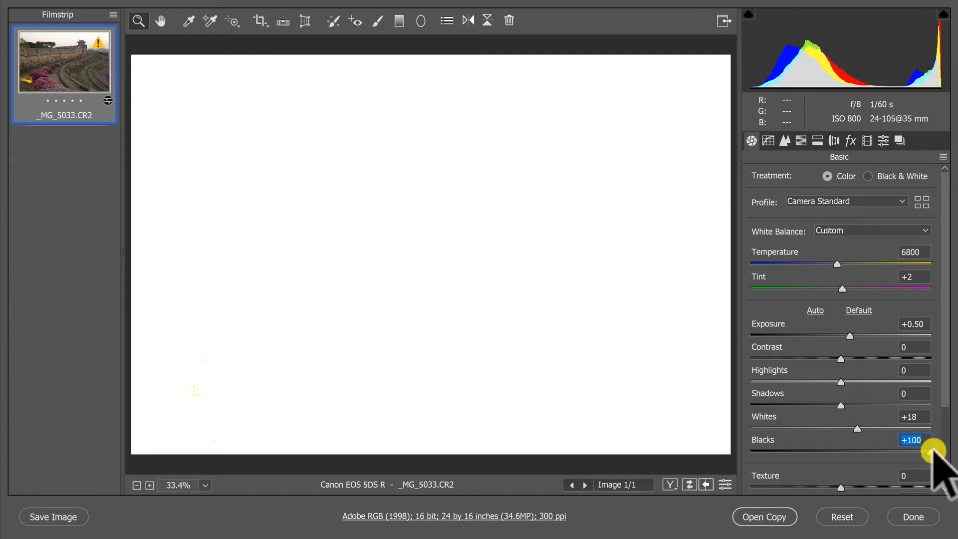
pyautogui.moveTo(921, 452); pyautogui.dragTo(877, 452)
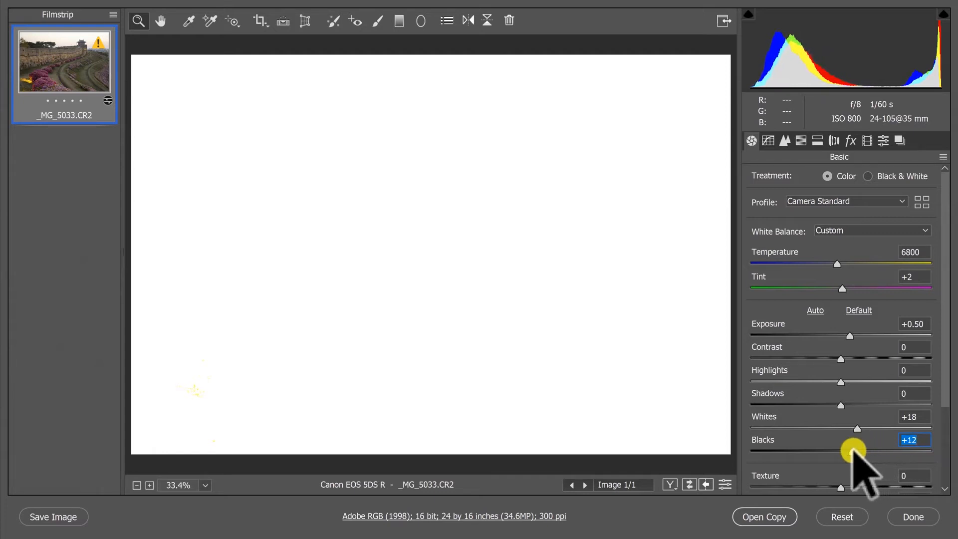
pyautogui.moveTo(853, 450); pyautogui.dragTo(815, 447)
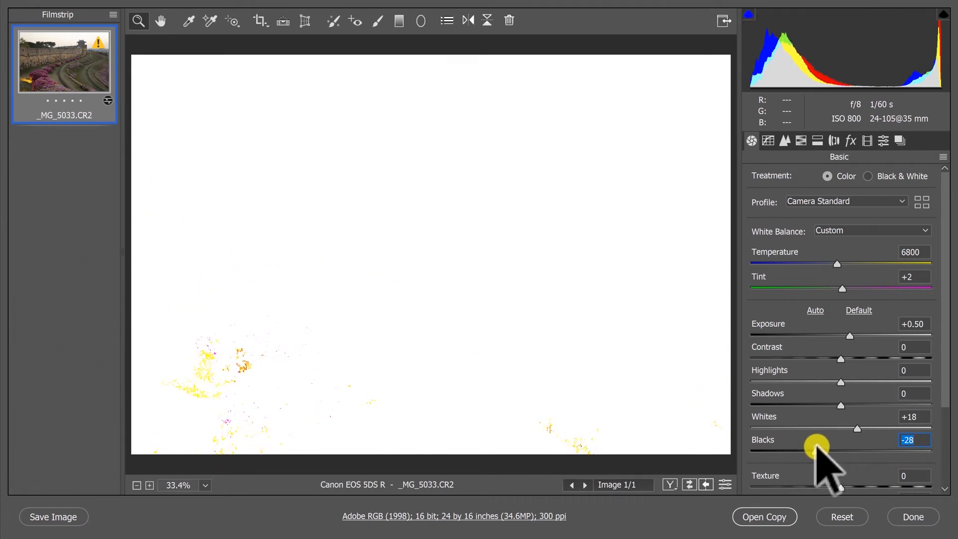
pyautogui.moveTo(816, 446); pyautogui.dragTo(818, 446)
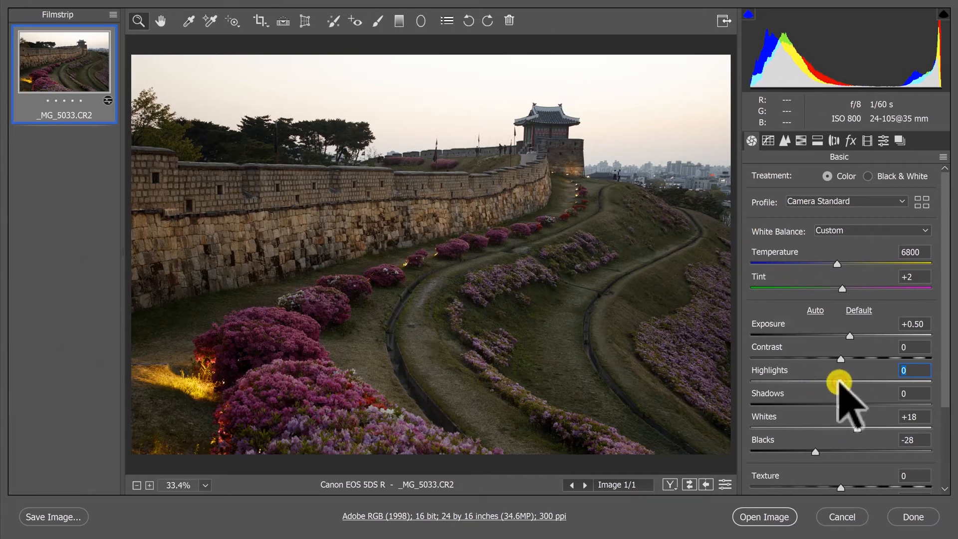
# Step: Lower the Highlights to -90 and raise the Shadows to +50
pyautogui.moveTo(835, 382); pyautogui.dragTo(770, 380)
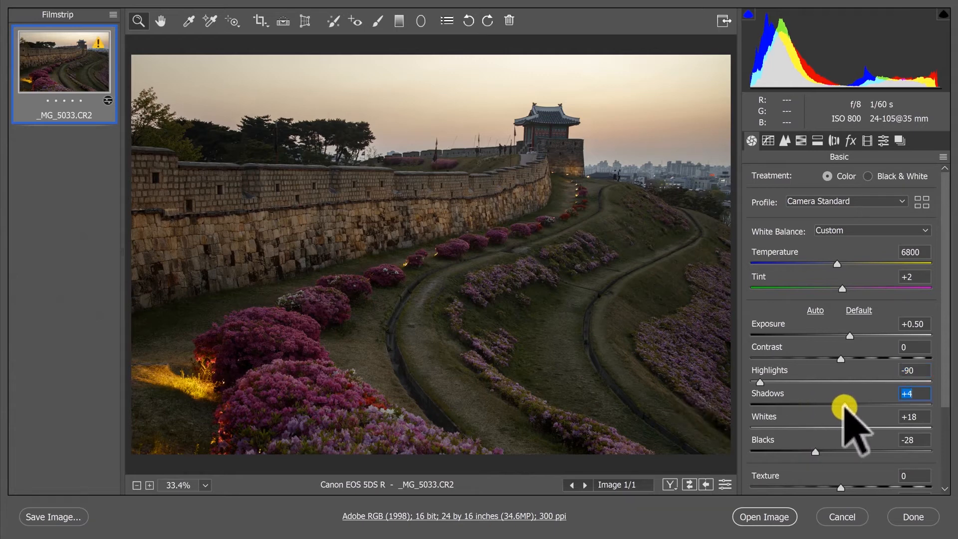
pyautogui.moveTo(847, 407); pyautogui.dragTo(873, 405)
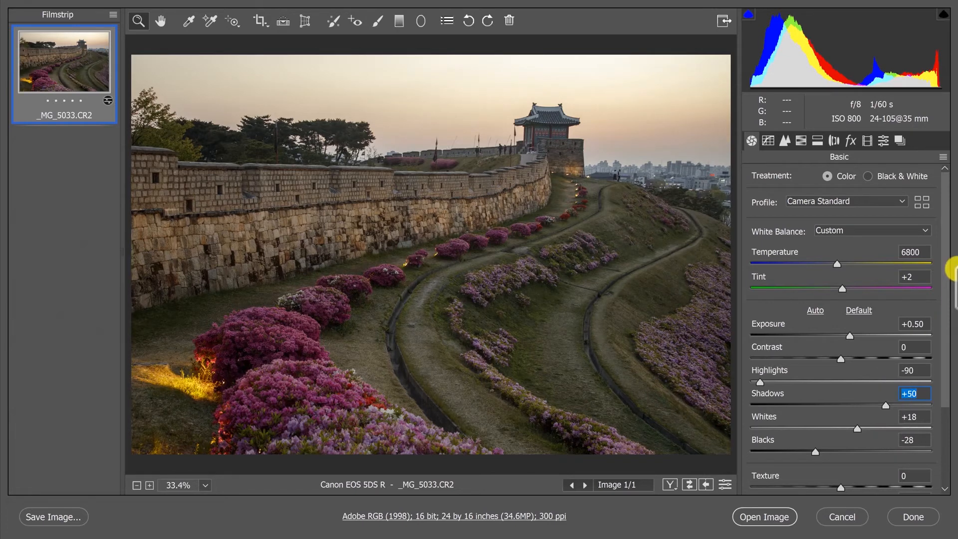
# Step: Set the Texture to +10 after comparing the photo at the extremes of +100 and -100
pyautogui.moveTo(947, 231); pyautogui.dragTo(949, 280)
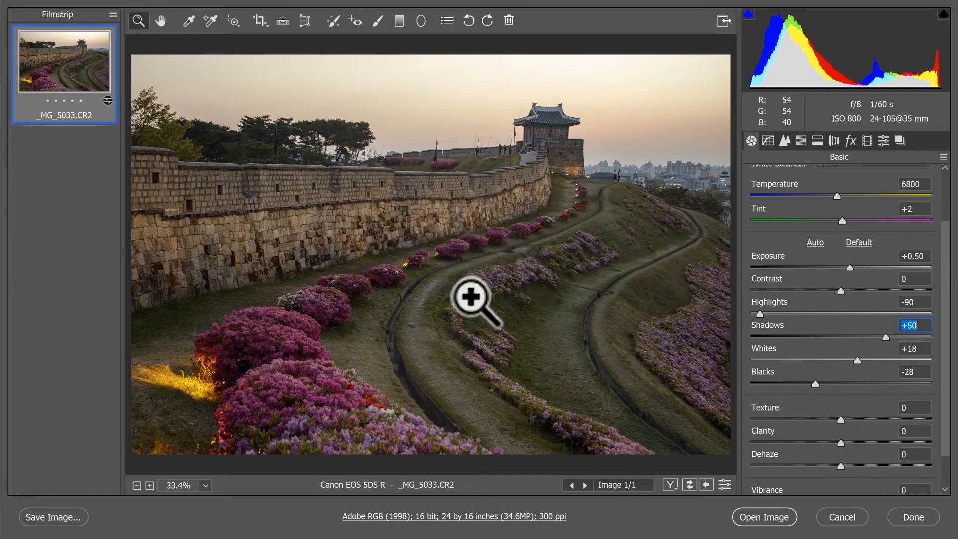
pyautogui.click(840, 419)
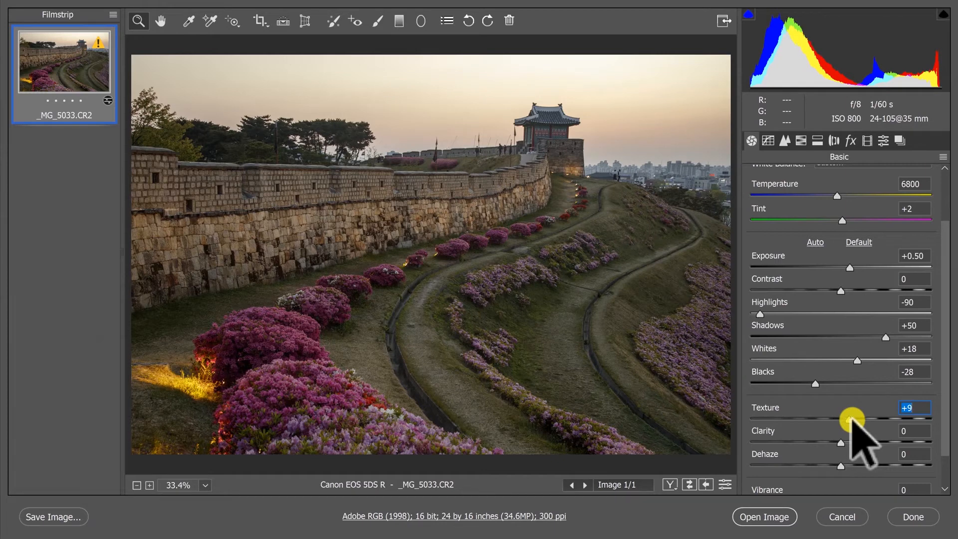
pyautogui.moveTo(851, 419); pyautogui.dragTo(931, 420)
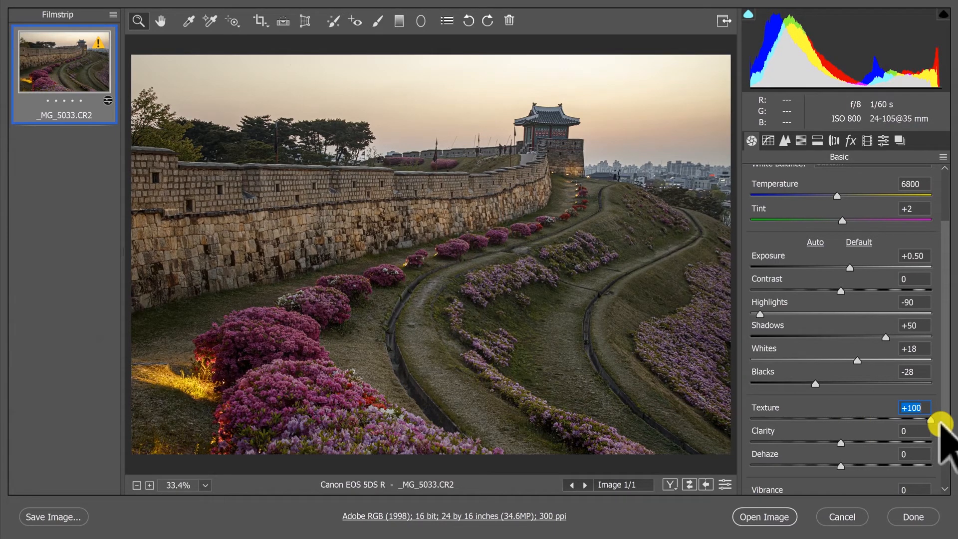
pyautogui.moveTo(931, 420); pyautogui.dragTo(742, 421)
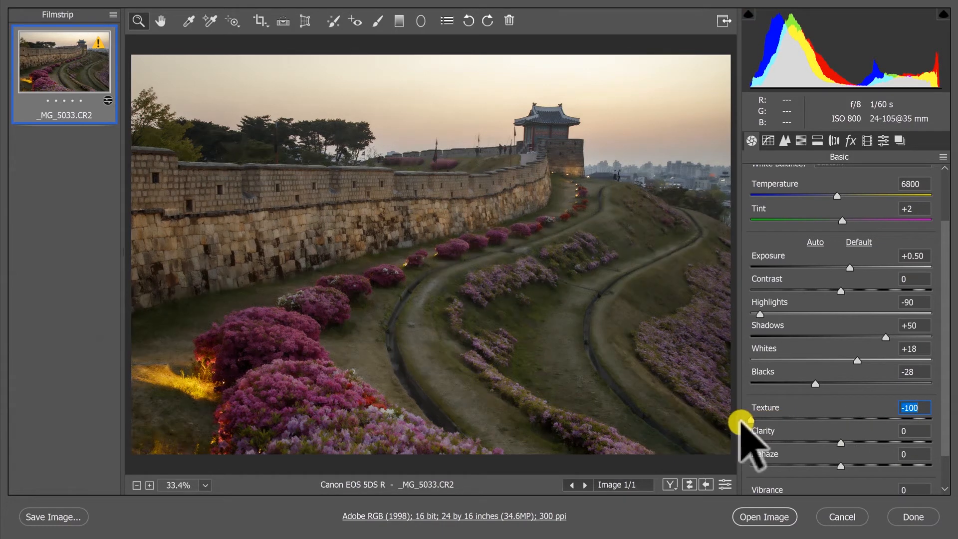
pyautogui.moveTo(742, 422); pyautogui.dragTo(848, 428)
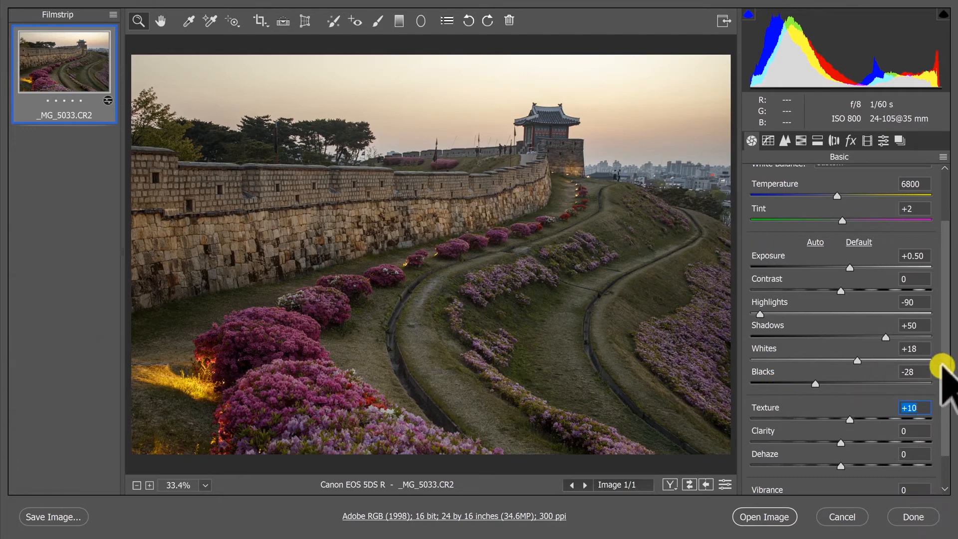
# Step: Set the Clarity to +40 after comparing the photo at the extremes of +100 and -100
pyautogui.moveTo(945, 360); pyautogui.dragTo(943, 400)
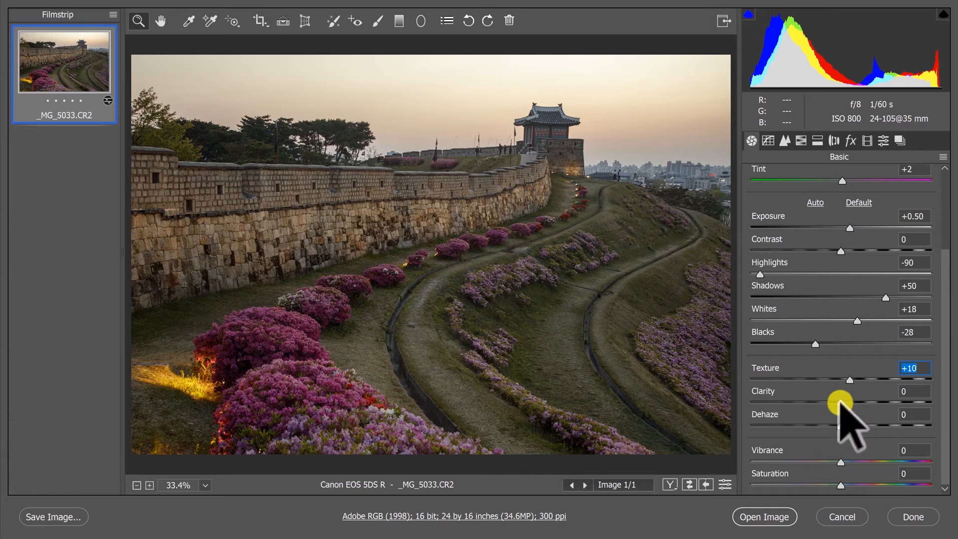
pyautogui.scroll(2, 838, 401)
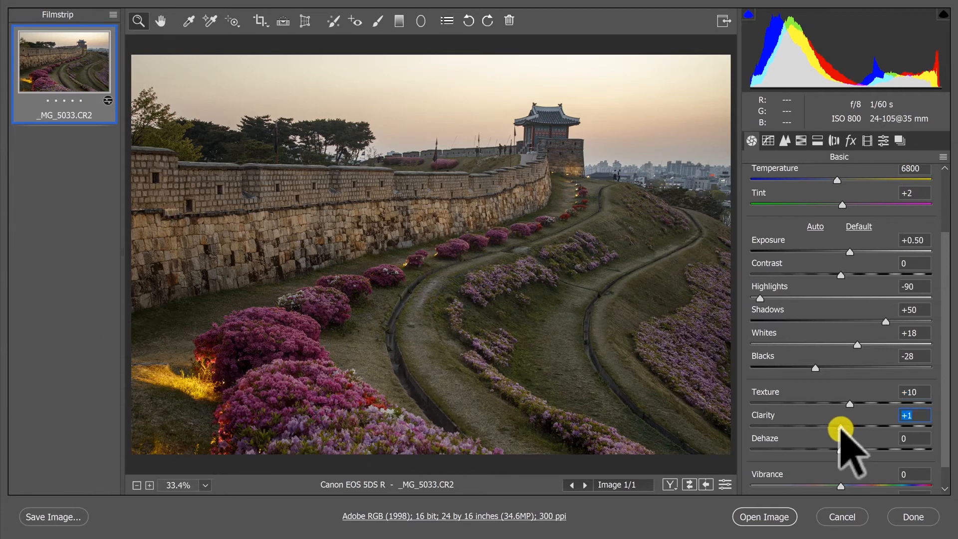
pyautogui.moveTo(845, 427); pyautogui.dragTo(937, 427)
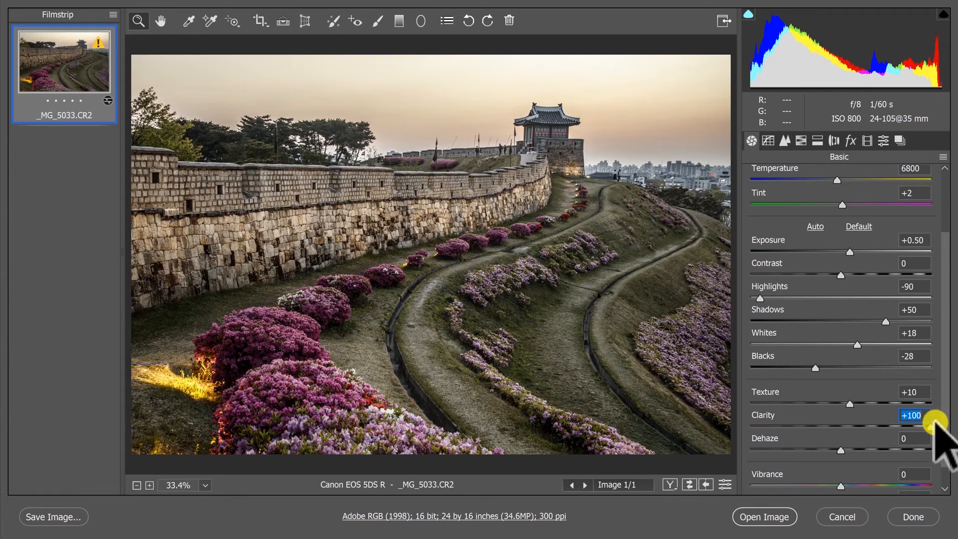
pyautogui.moveTo(935, 424); pyautogui.dragTo(750, 424)
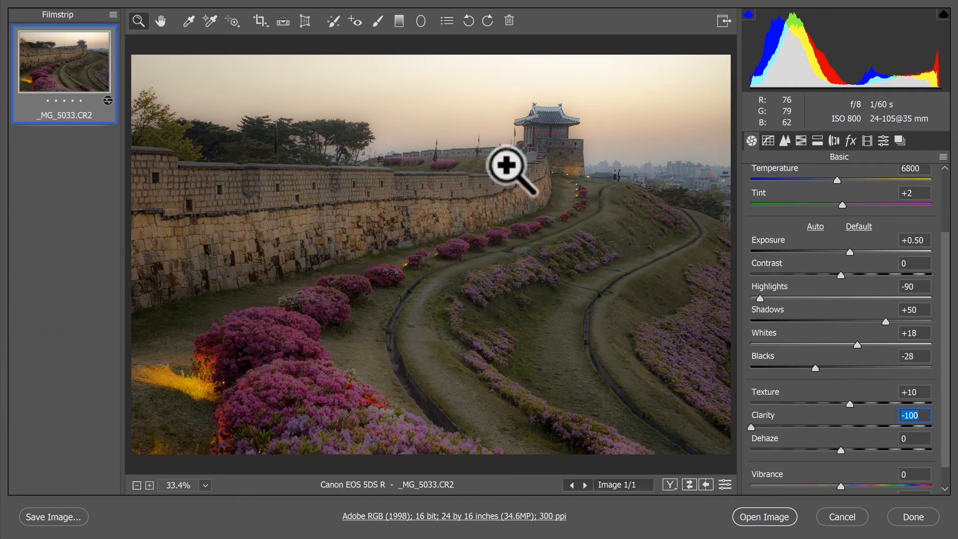
pyautogui.click(764, 423)
pyautogui.moveTo(765, 423); pyautogui.dragTo(857, 429)
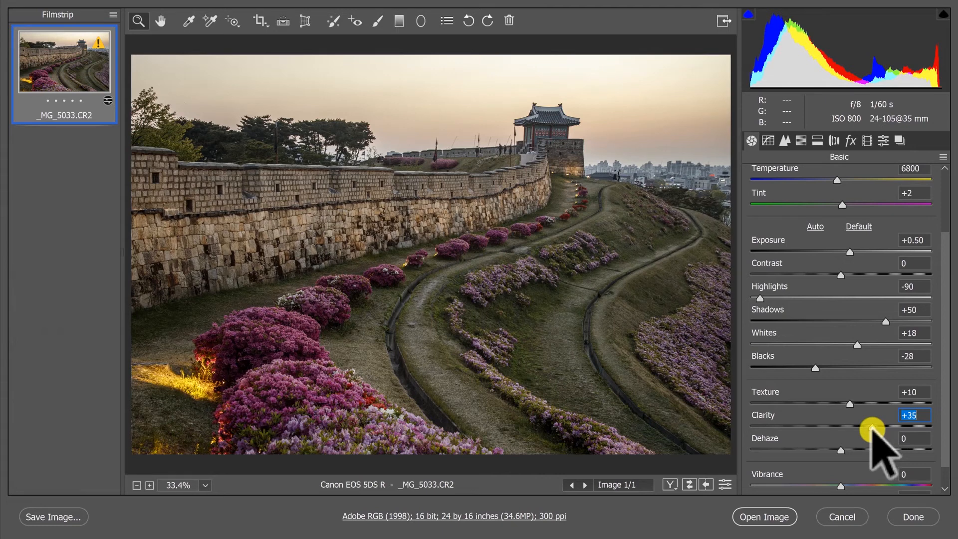
pyautogui.moveTo(872, 427); pyautogui.dragTo(873, 426)
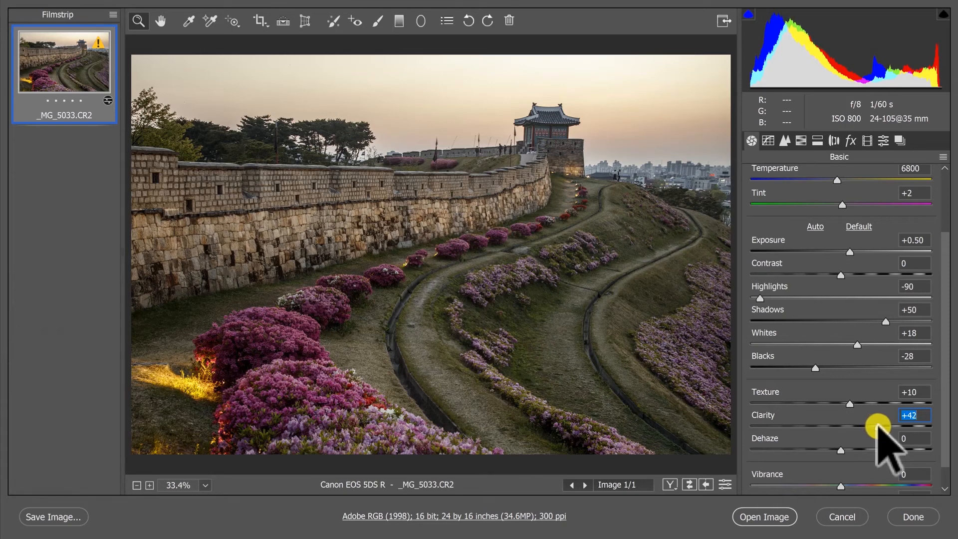
pyautogui.moveTo(877, 426); pyautogui.dragTo(876, 426)
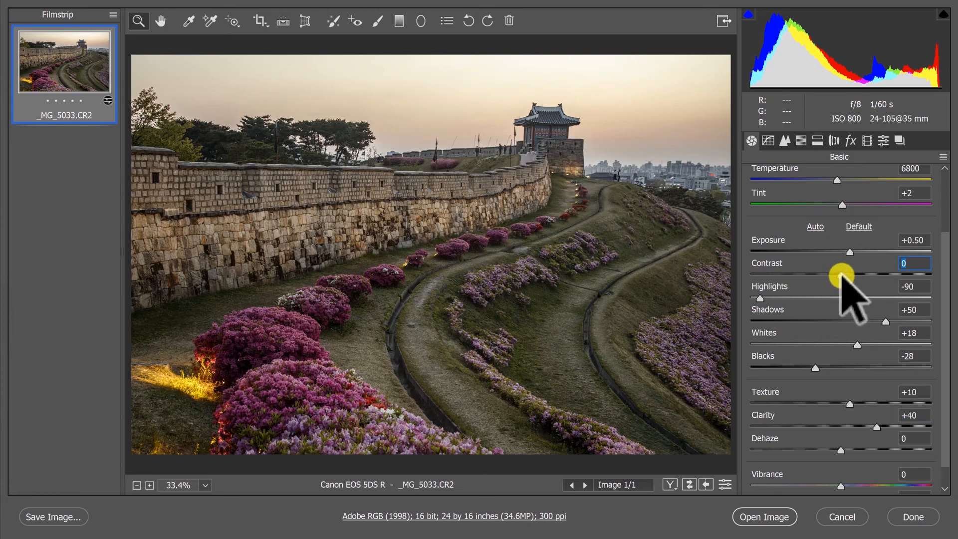
# Step: Set the Contrast to +20 and the Vibrance to +20
pyautogui.moveTo(841, 276); pyautogui.dragTo(856, 276)
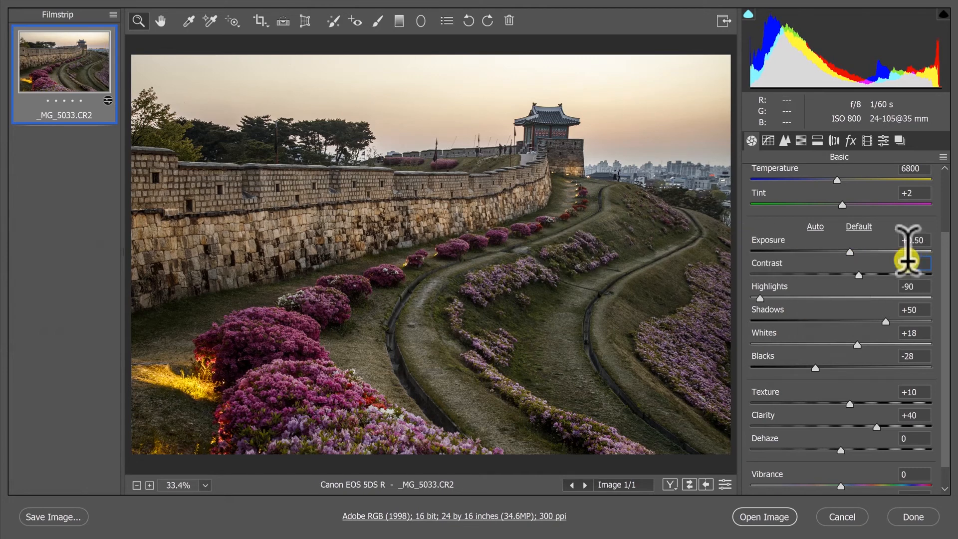
pyautogui.moveTo(907, 260); pyautogui.dragTo(943, 257)
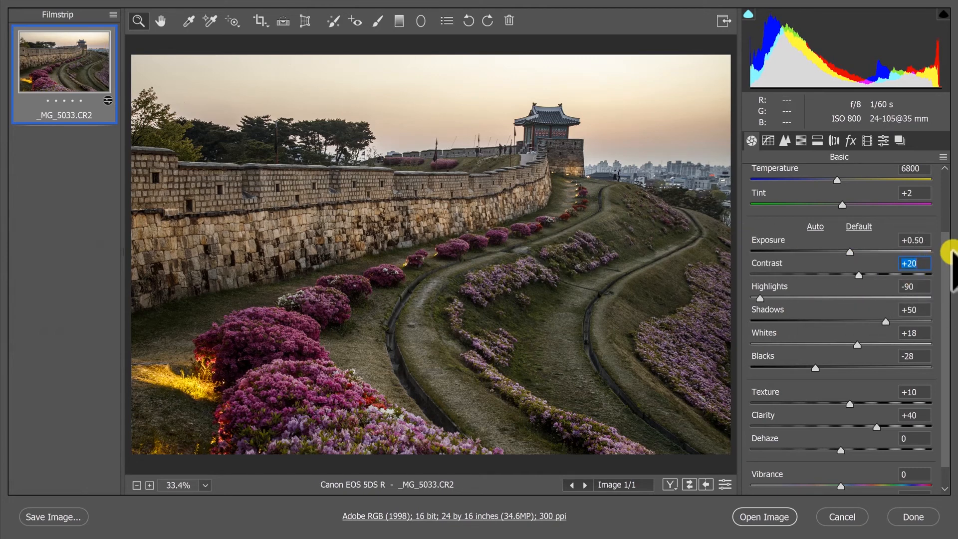
pyautogui.scroll(-1, 941, 242)
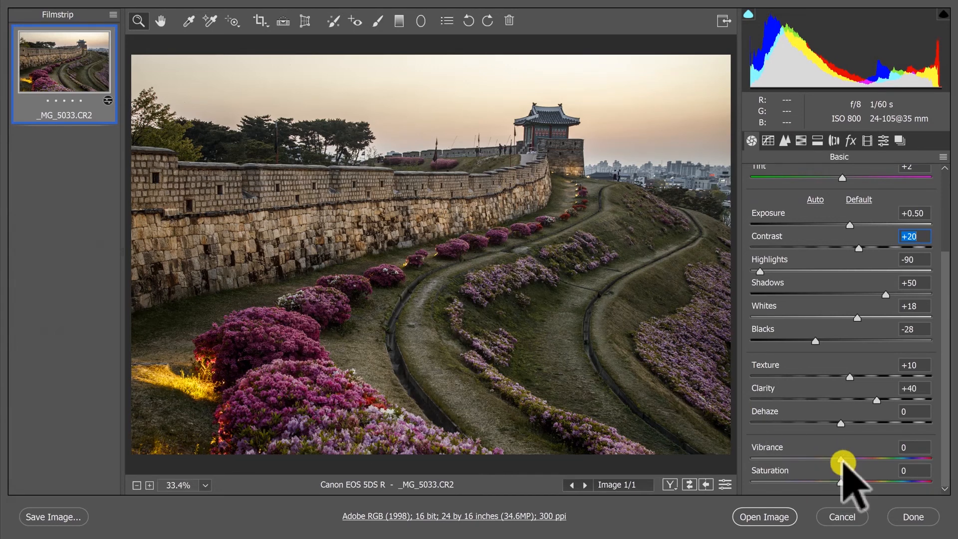
pyautogui.moveTo(840, 458)
pyautogui.mouseDown()
pyautogui.moveTo(929, 455)
pyautogui.moveTo(733, 452)
pyautogui.moveTo(840, 461)
pyautogui.moveTo(780, 466)
pyautogui.moveTo(864, 465)
pyautogui.moveTo(837, 464)
pyautogui.mouseUp()
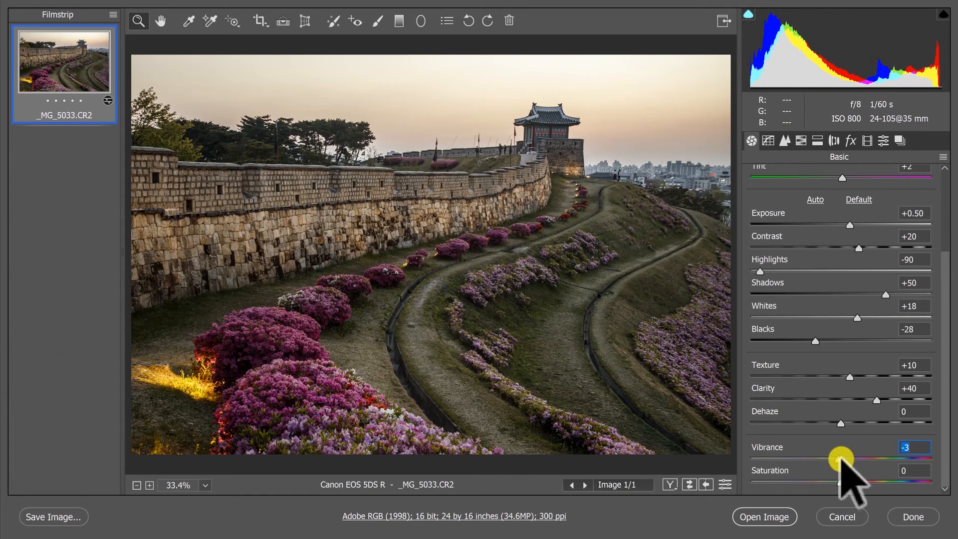
pyautogui.moveTo(841, 459); pyautogui.dragTo(859, 458)
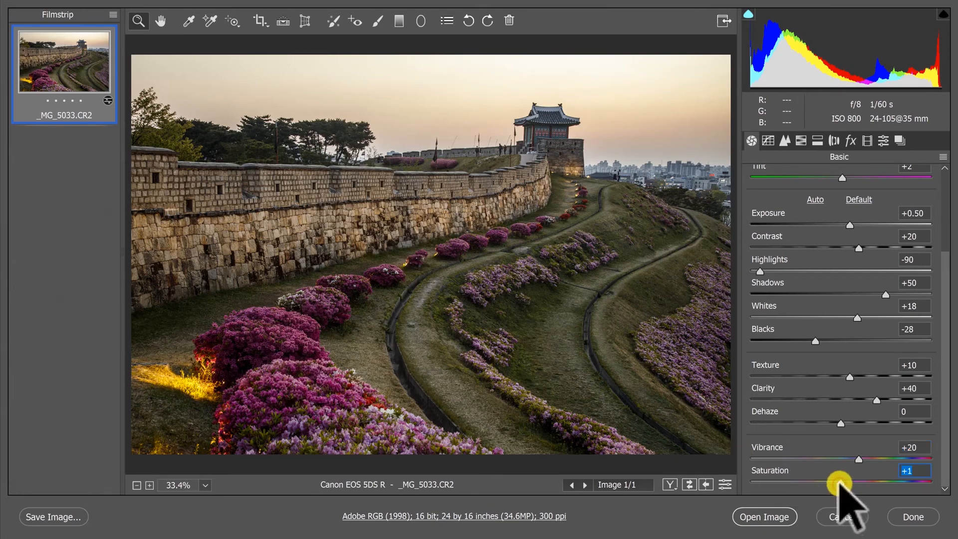
# Step: Try the Saturation at -100 to remove all color, and bring it back up to -1
pyautogui.moveTo(839, 483); pyautogui.dragTo(730, 480)
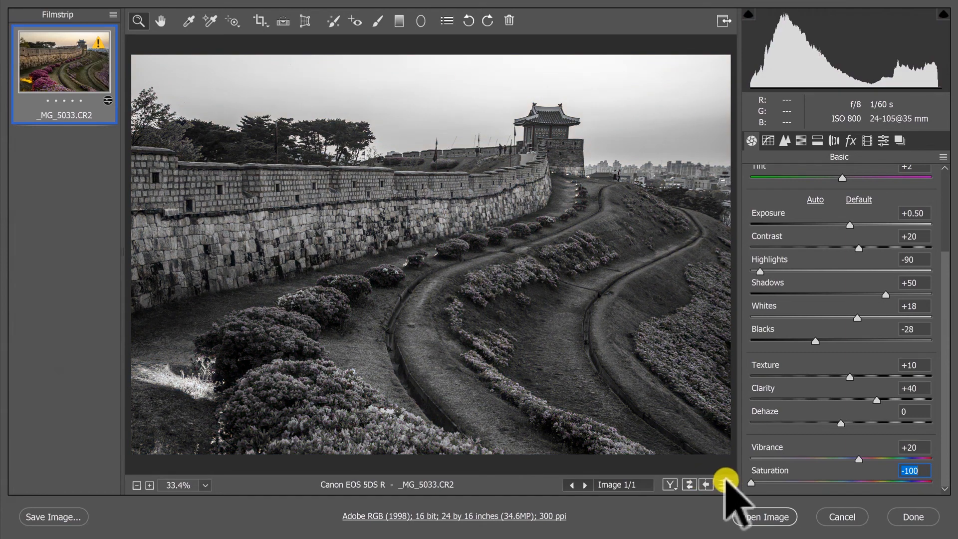
pyautogui.moveTo(752, 483); pyautogui.dragTo(840, 484)
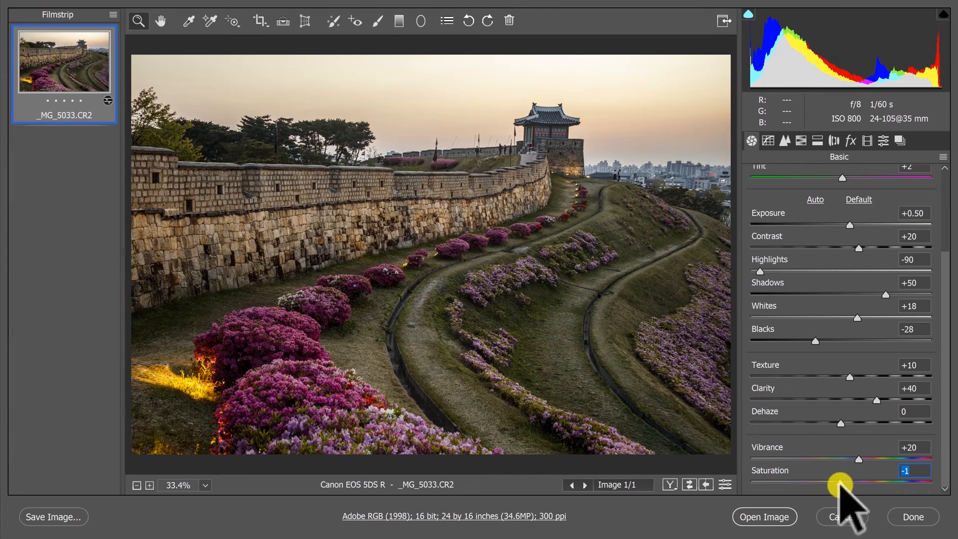
# Step: Try the Saturation at -7, and reset it to 0
pyautogui.moveTo(842, 481); pyautogui.dragTo(839, 483)
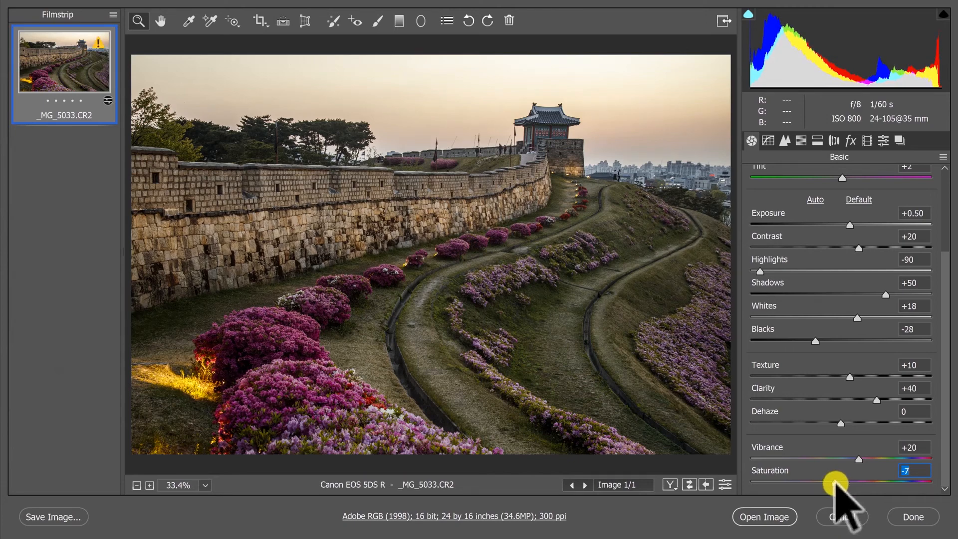
pyautogui.moveTo(834, 483); pyautogui.dragTo(840, 483)
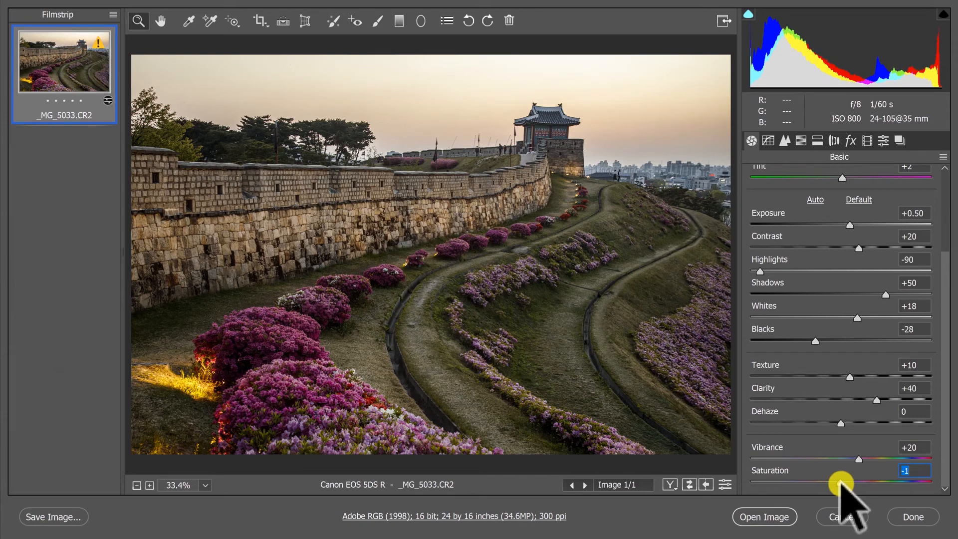
pyautogui.write('0')
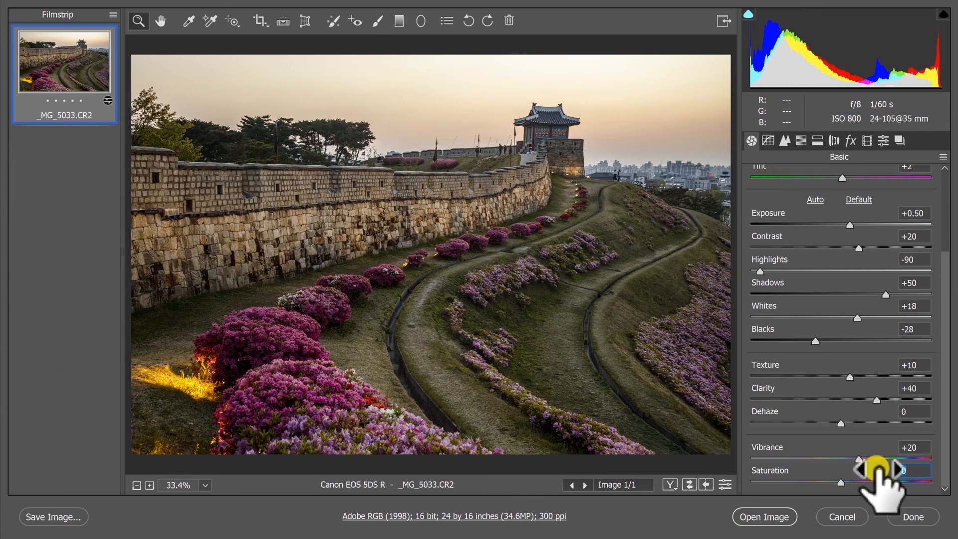
pyautogui.click(886, 474)
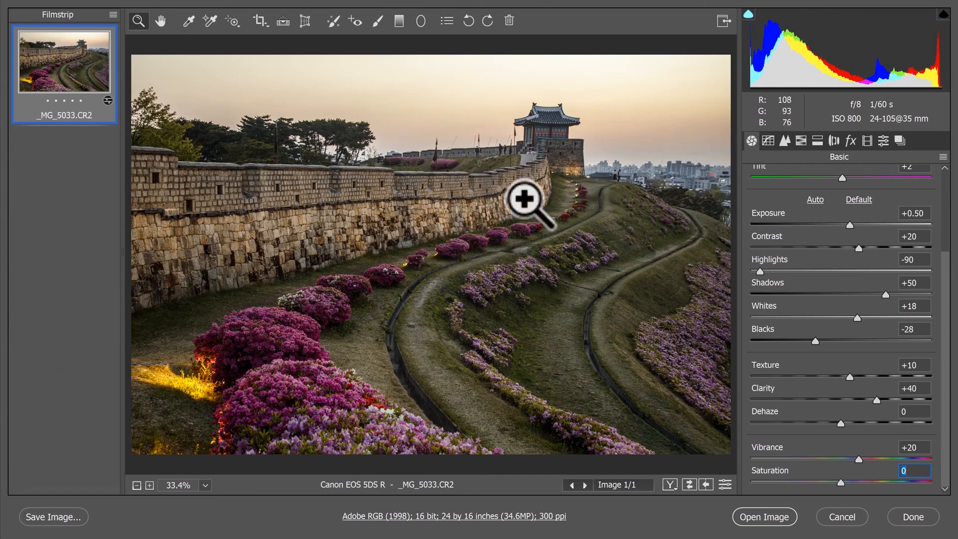
# Step: Compare the corrected photo with its unedited default settings, and switch back to the corrected version
pyautogui.click(725, 484)
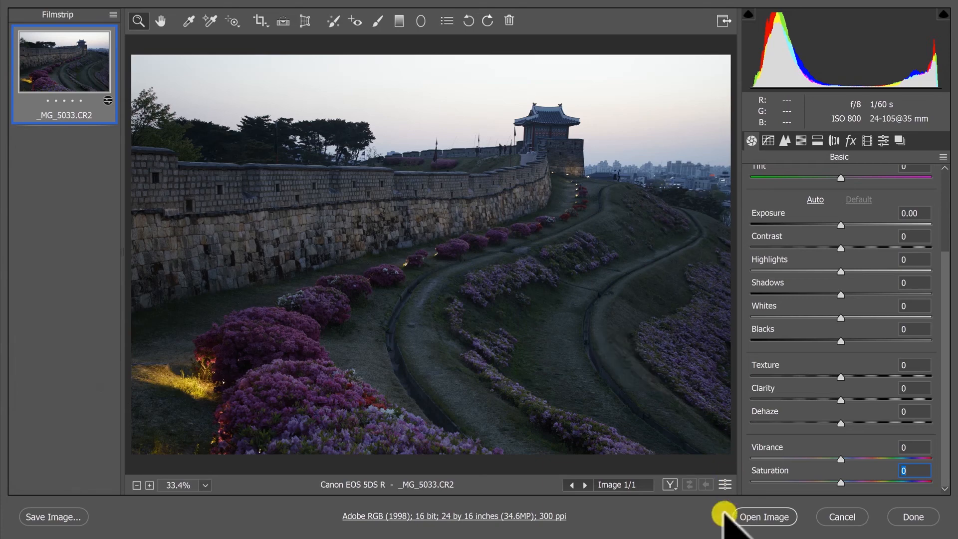
pyautogui.click(726, 485)
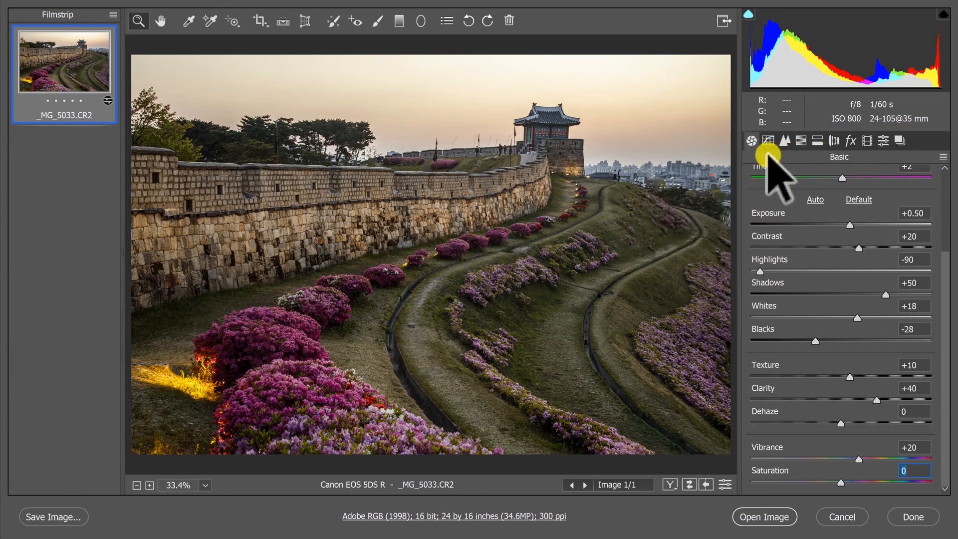
pyautogui.scroll(1, 850, 214)
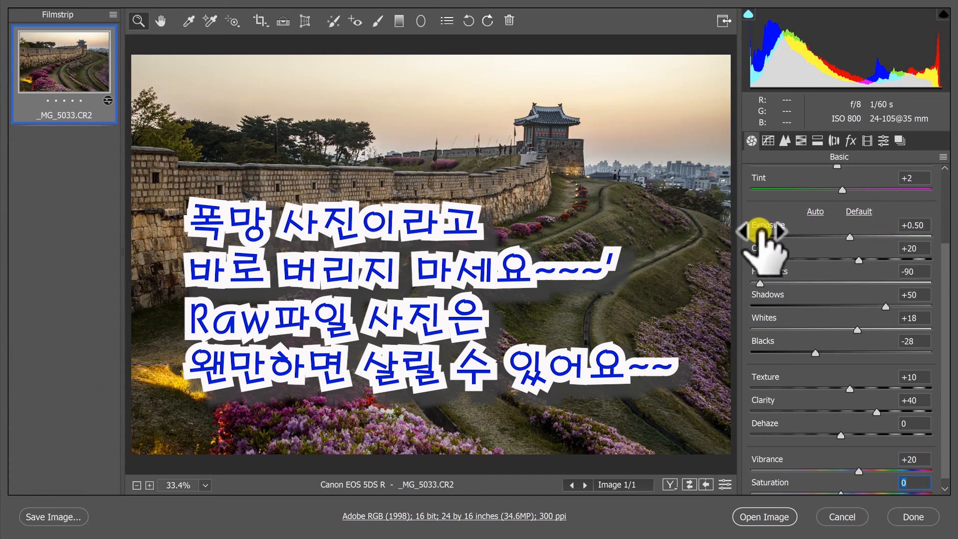
pyautogui.moveTo(847, 235)
pyautogui.mouseDown()
pyautogui.moveTo(868, 237)
pyautogui.moveTo(814, 236)
pyautogui.moveTo(846, 238)
pyautogui.mouseUp()
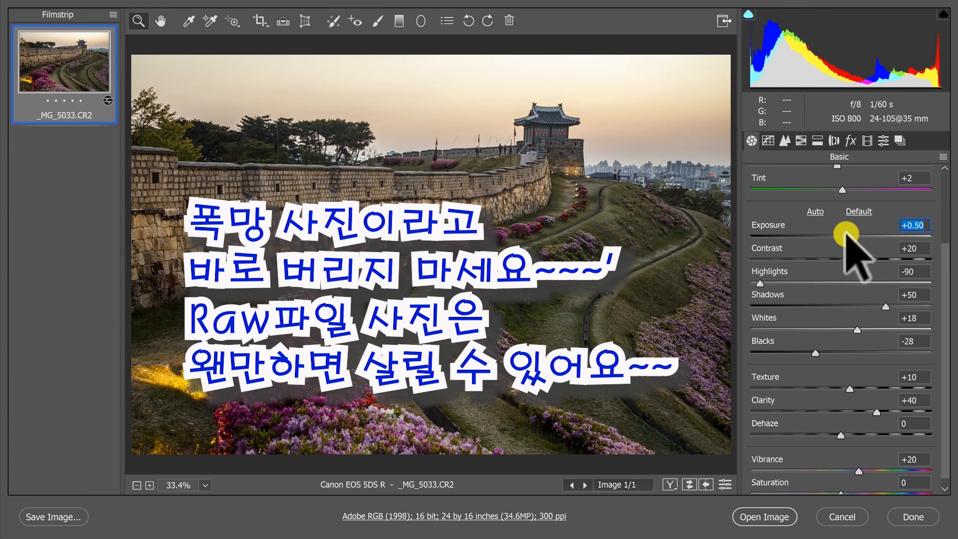